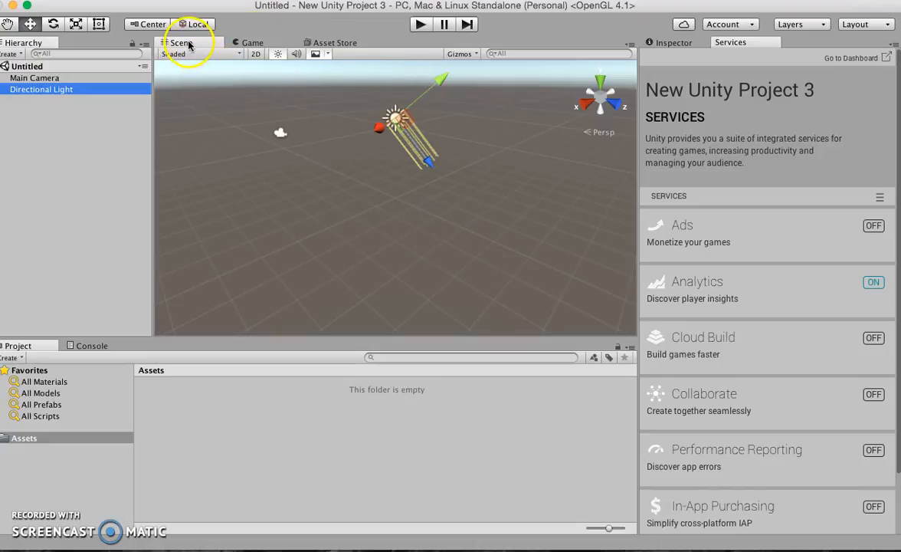
Check the empty scene in the Game view and return to the Scene view.
click(250, 42)
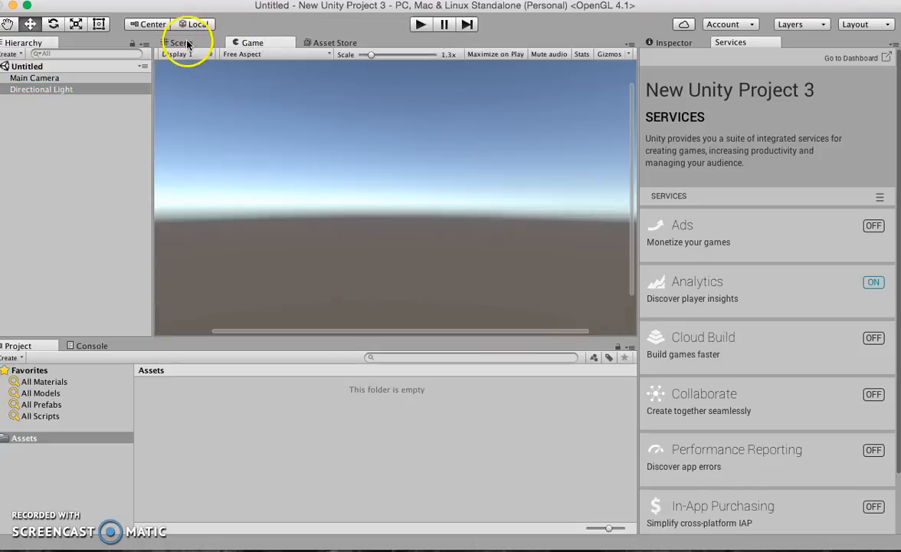
click(185, 41)
click(527, 120)
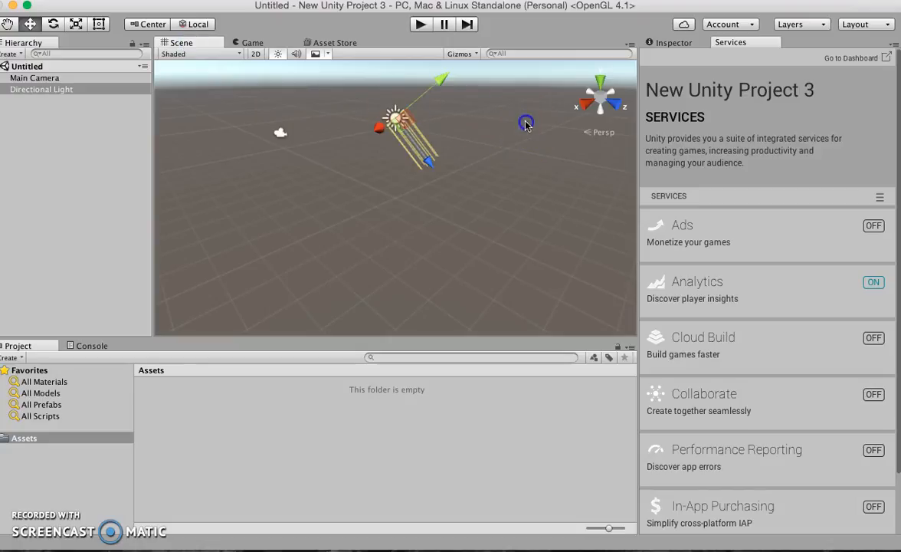
alt+drag(518, 143, 463, 111)
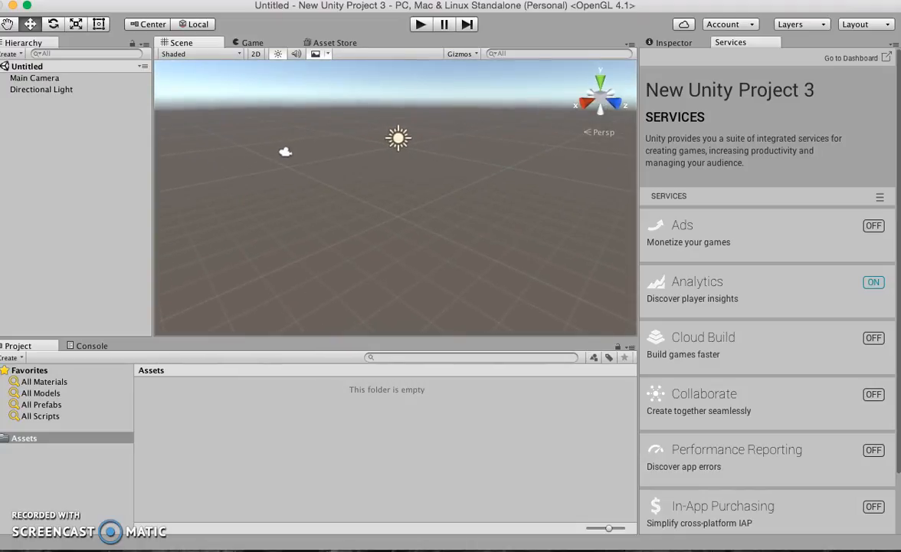
Add a Terrain object to the scene and display its properties in the Inspector.
click(196, 0)
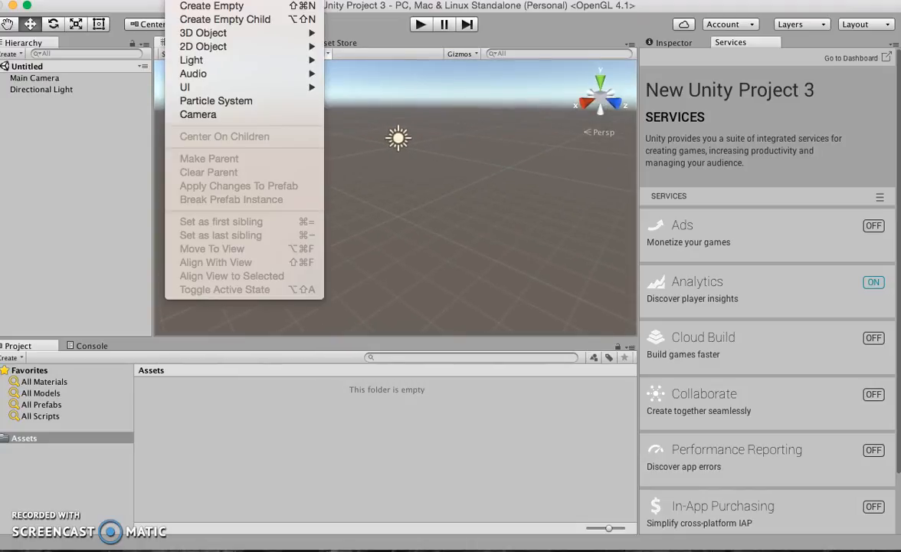
mouse_move(307, 33)
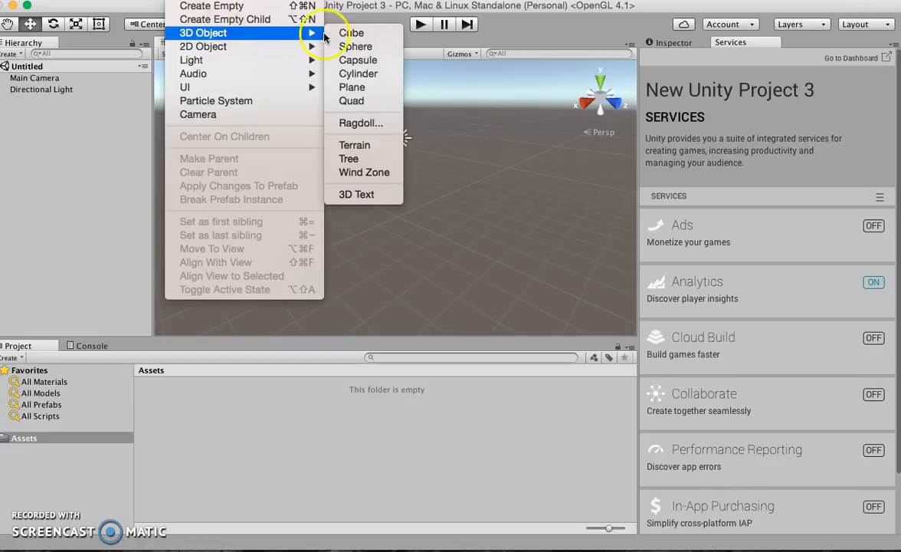
click(373, 145)
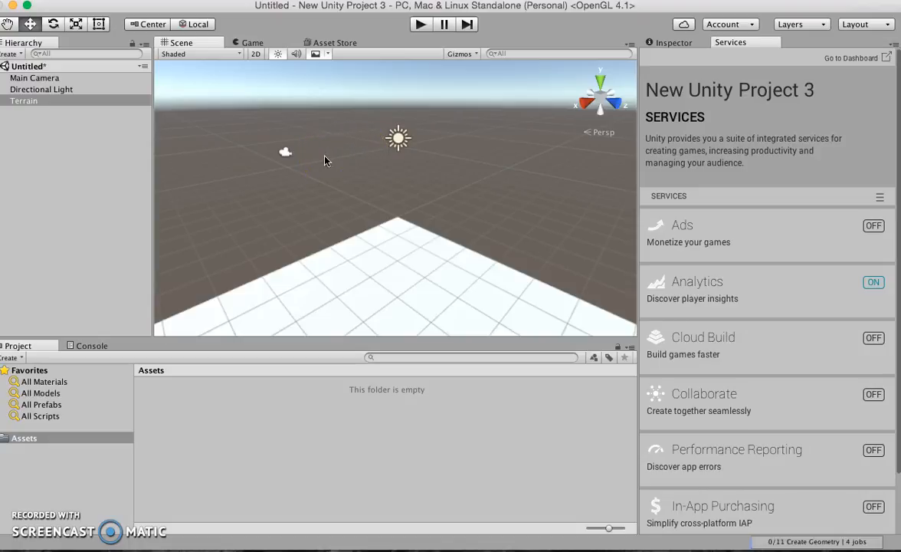
click(670, 44)
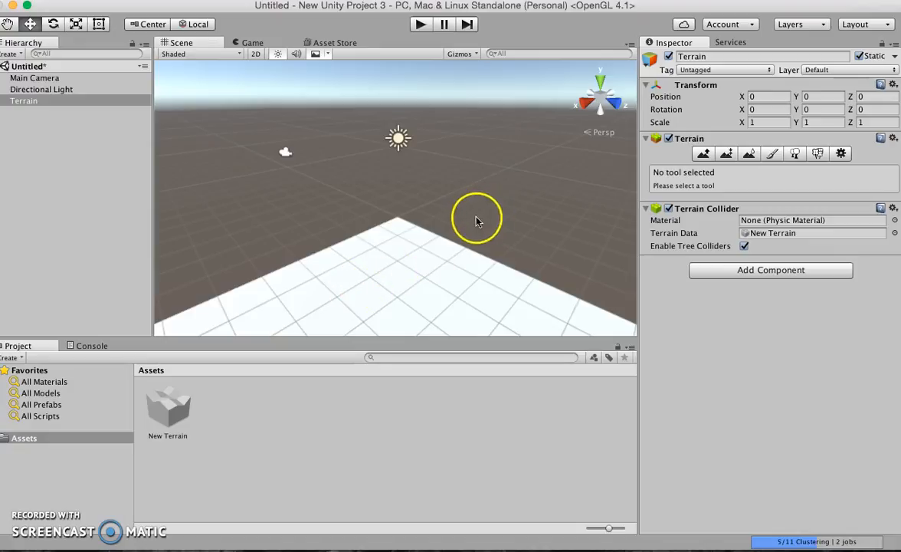
Examine the new terrain in the Scene view from different angles and distances.
right_drag(521, 230, 394, 236)
right_drag(326, 245, 342, 270)
scroll(394, 238, down, 5)
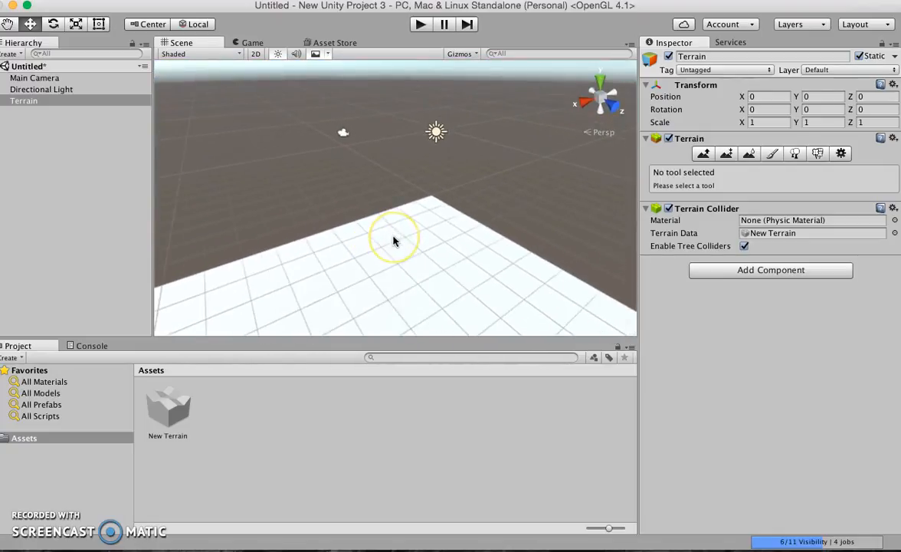
scroll(394, 240, up, 5)
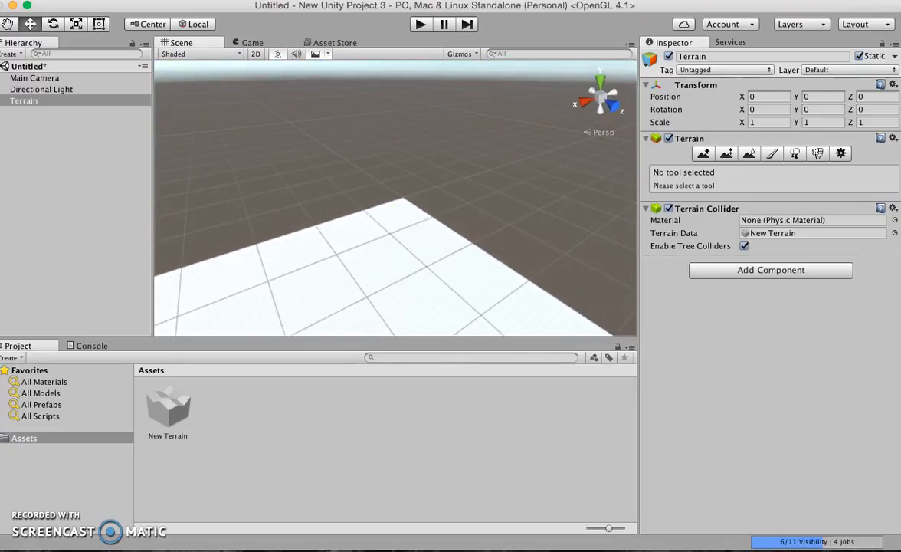
scroll(385, 258, down, 5)
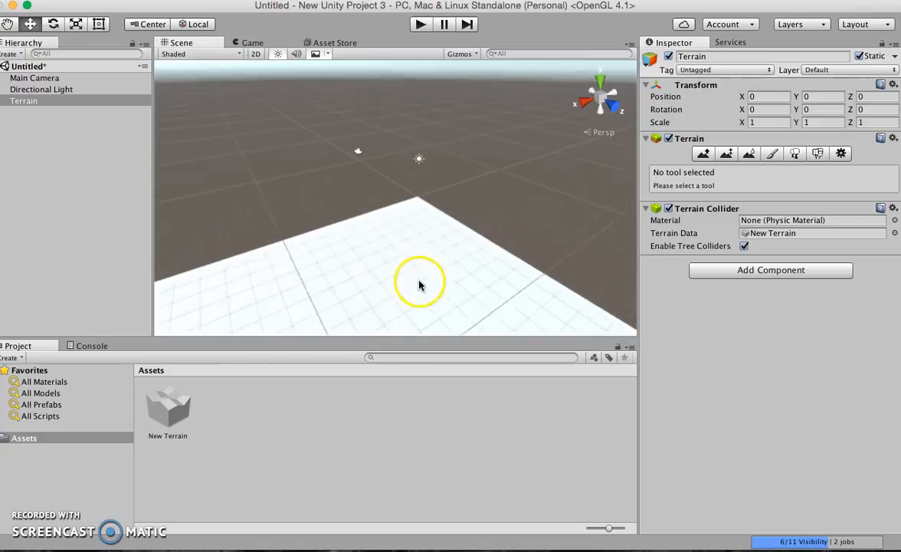
click(7, 23)
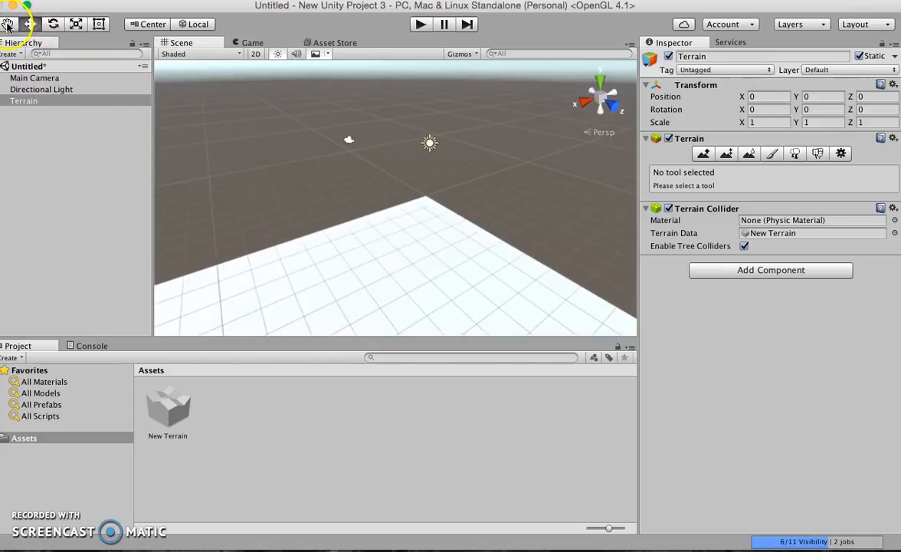
drag(250, 163, 224, 161)
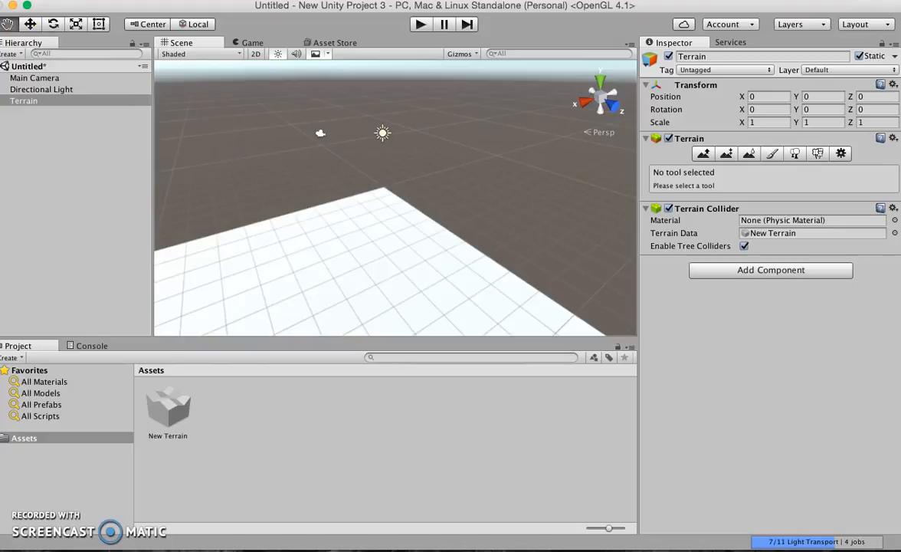
Try to scale the terrain with the Scale tool.
click(24, 100)
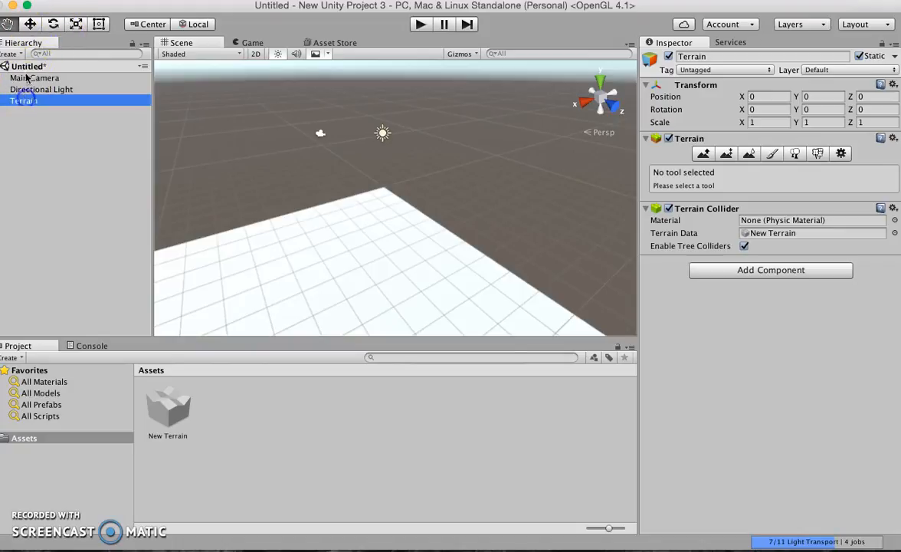
click(76, 23)
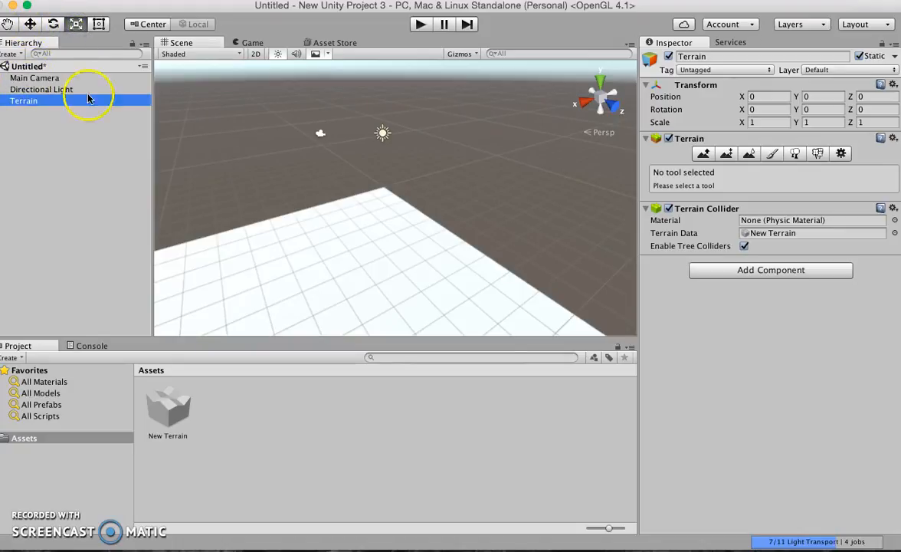
click(364, 265)
click(19, 101)
click(76, 25)
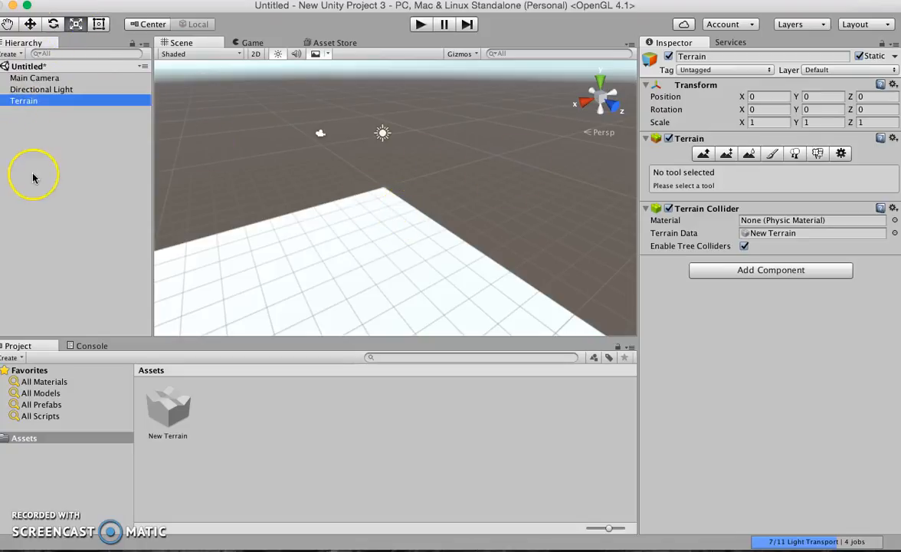
click(55, 100)
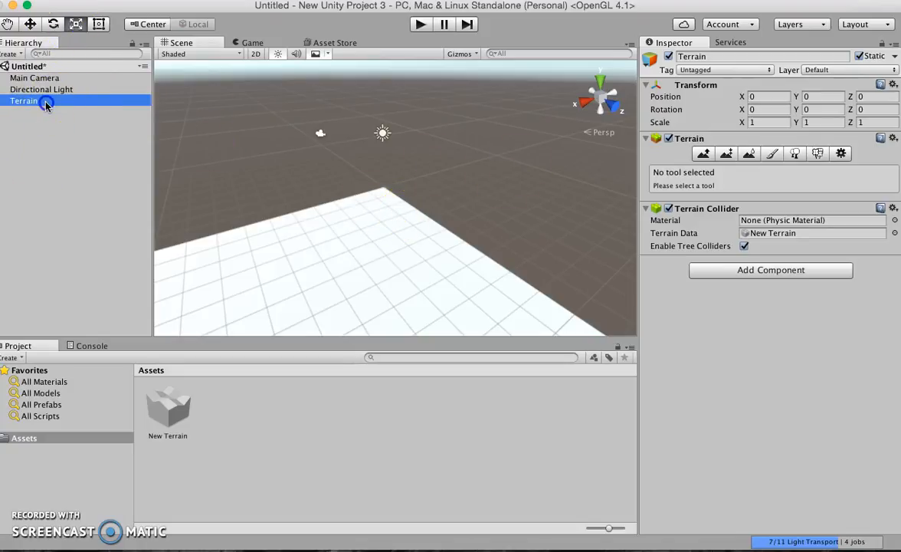
Set the terrain's scale to 3 on the X, Y and Z axes.
click(766, 121)
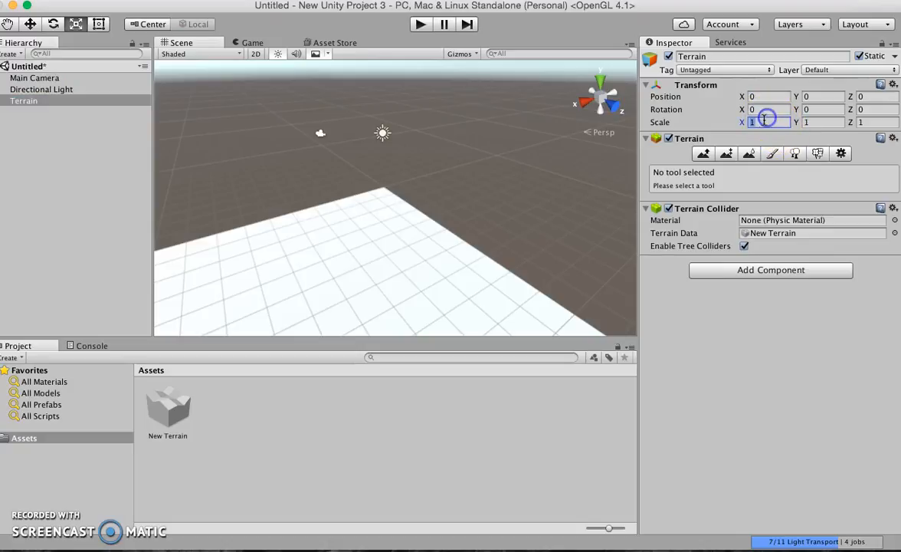
click(31, 105)
click(762, 123)
text(3)
click(813, 123)
text(3)
click(874, 123)
text(3)
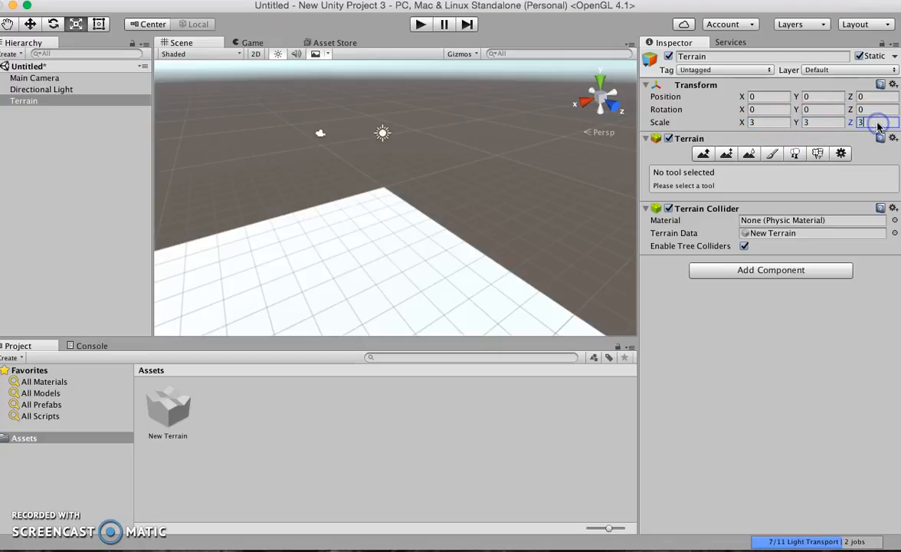
click(394, 267)
Set the Main Camera's Y and Z position to 0 so it sits at the world origin.
scroll(394, 270, down, 3)
alt+drag(513, 203, 533, 169)
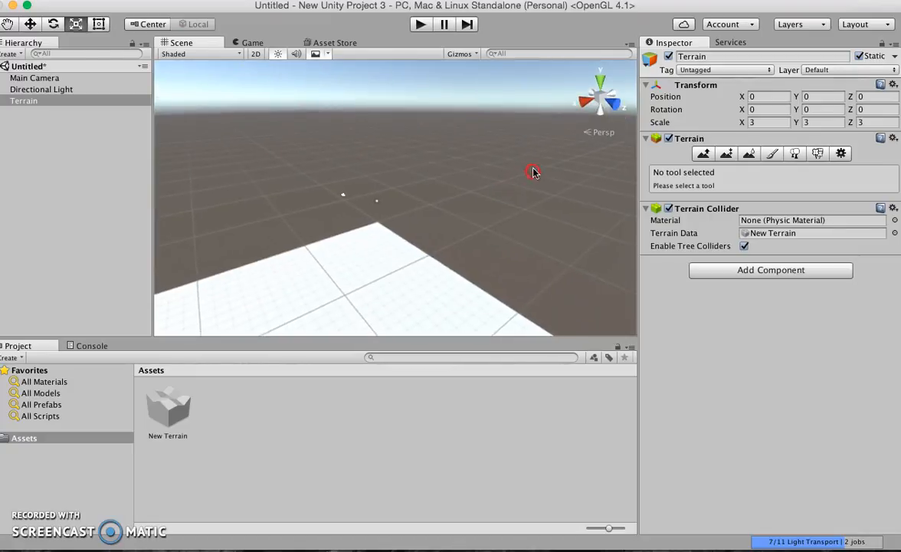
click(61, 78)
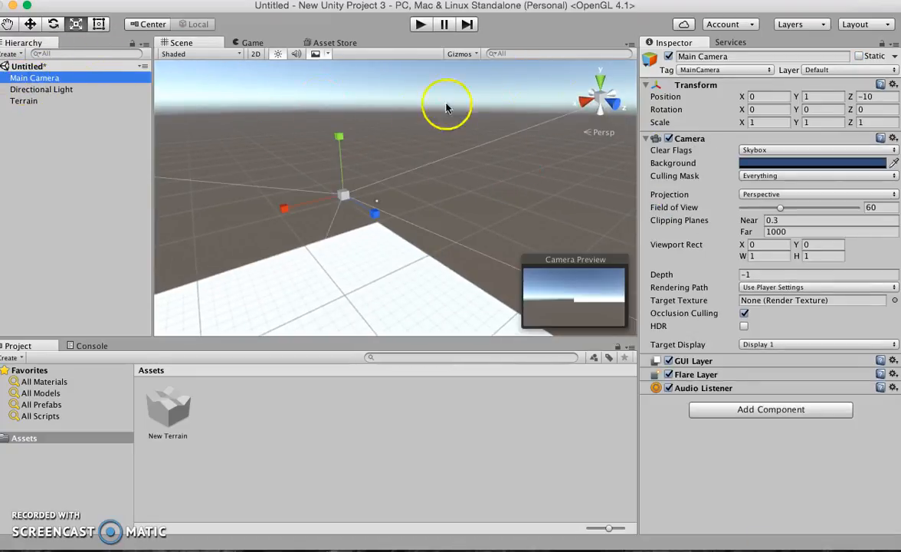
click(820, 98)
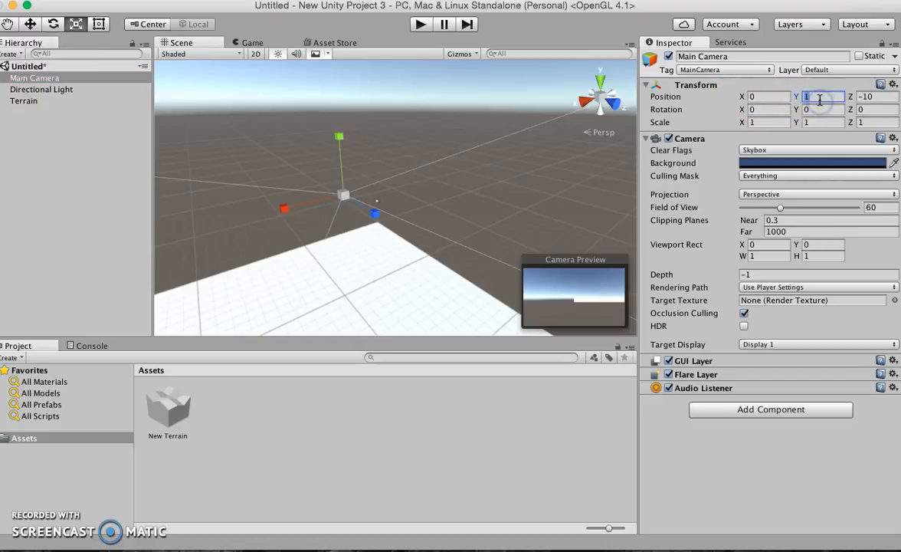
text(0)
click(882, 96)
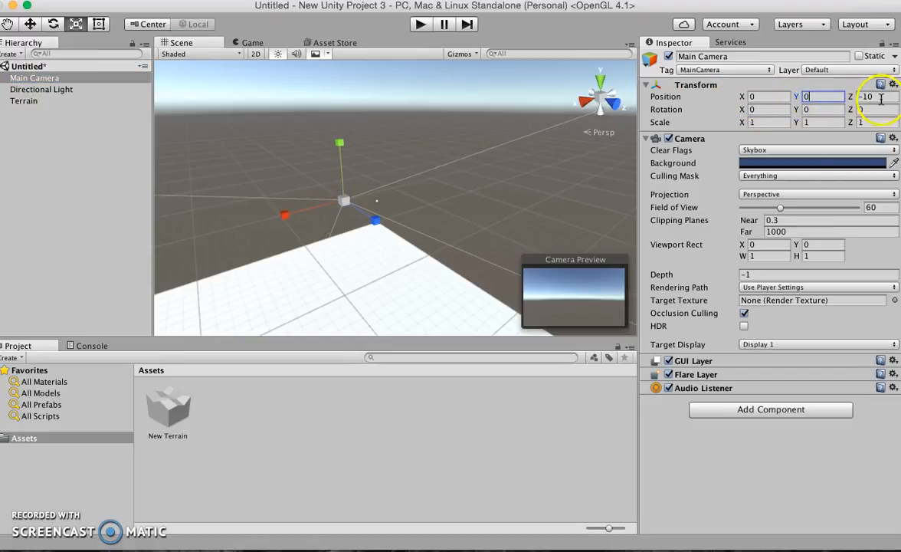
text(0)
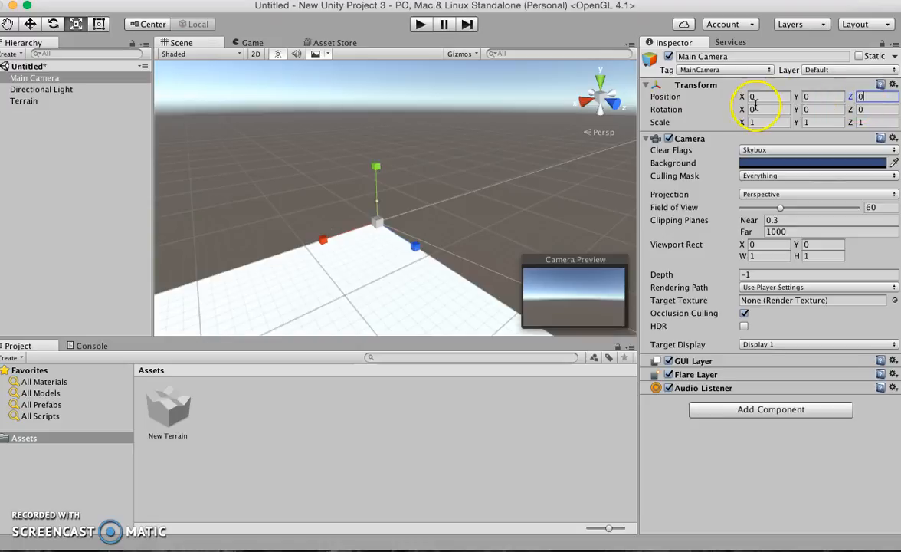
click(811, 95)
click(865, 95)
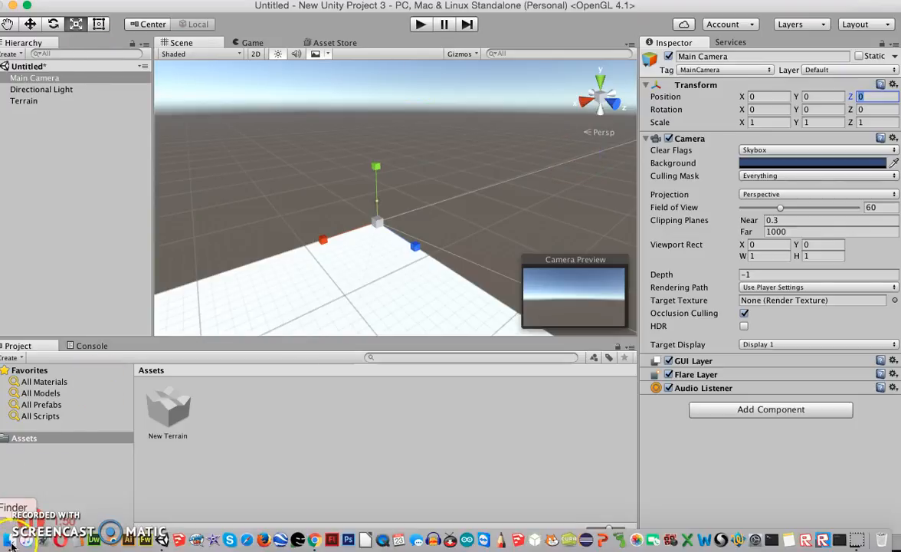
Switch to Finder to locate the gvr-unity-sdk-master folder in Documents, and return to Unity.
click(11, 544)
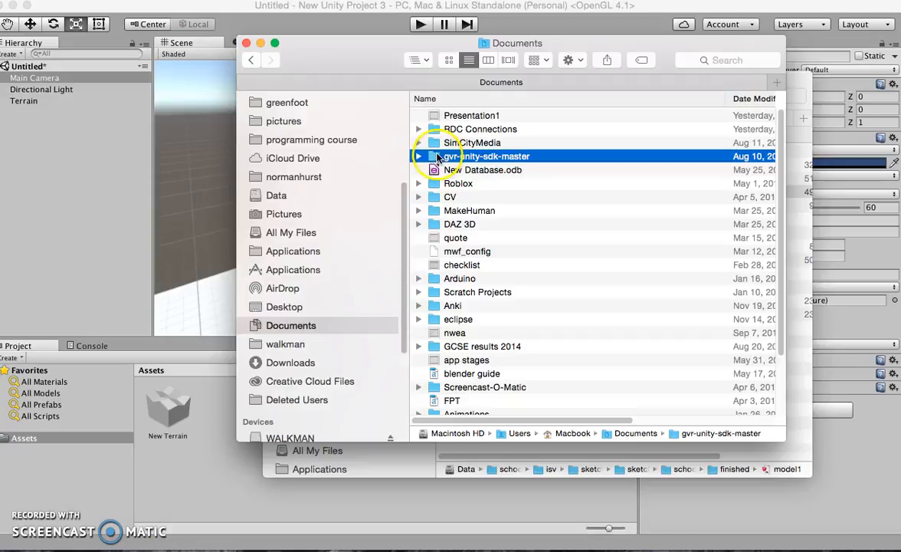
click(441, 158)
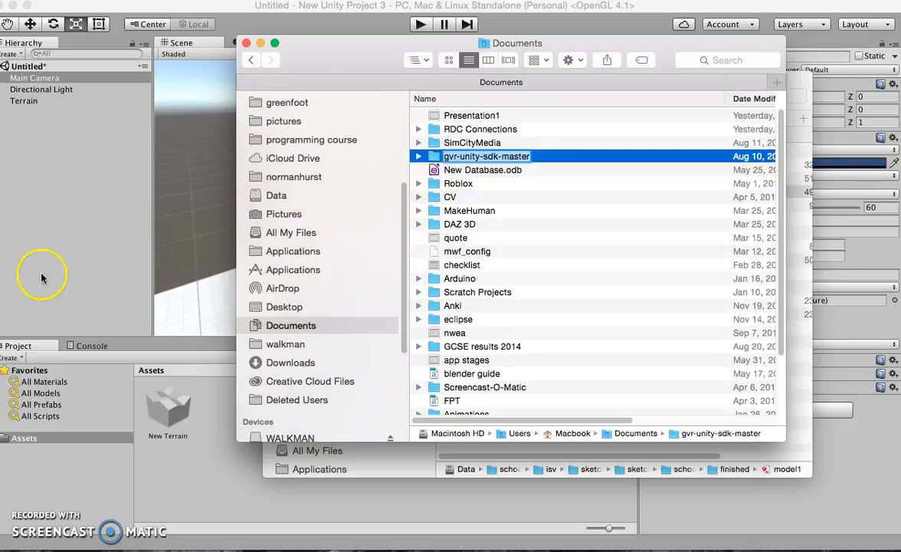
click(38, 253)
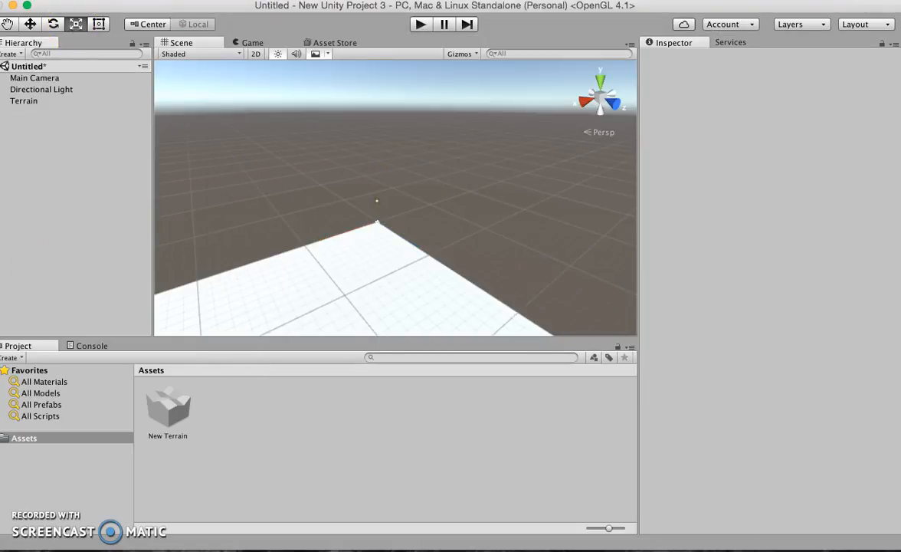
Open GoogleVRForUnity.unitypackage from the gvr-unity-sdk-master folder in Documents as a custom package to import.
click(144, 0)
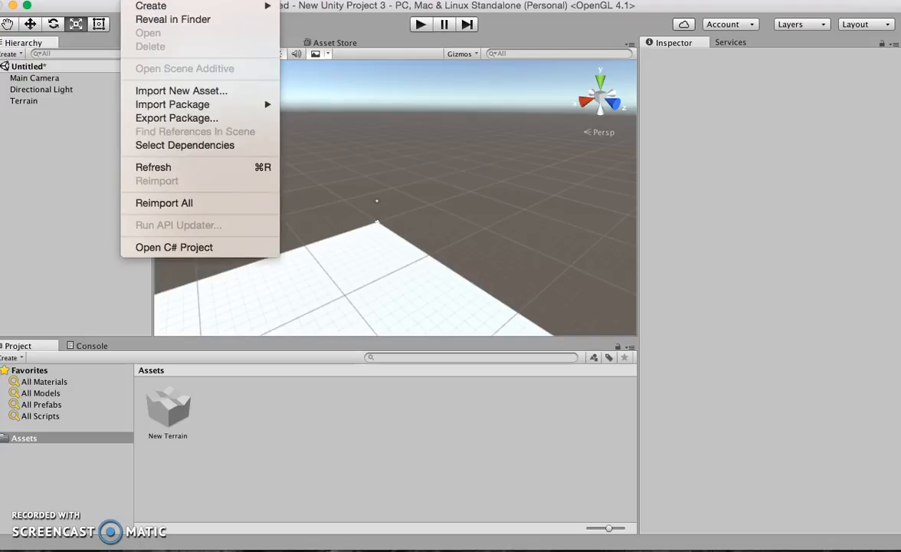
mouse_move(168, 105)
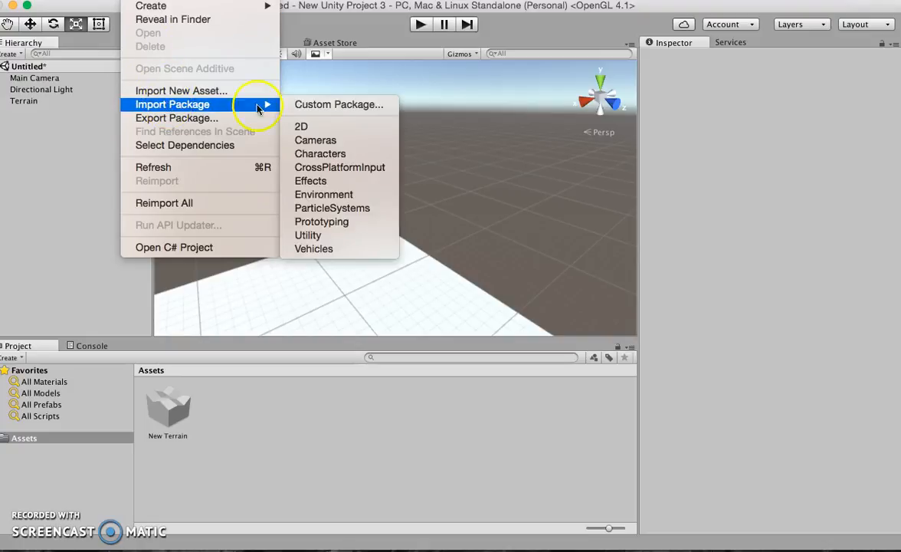
click(322, 105)
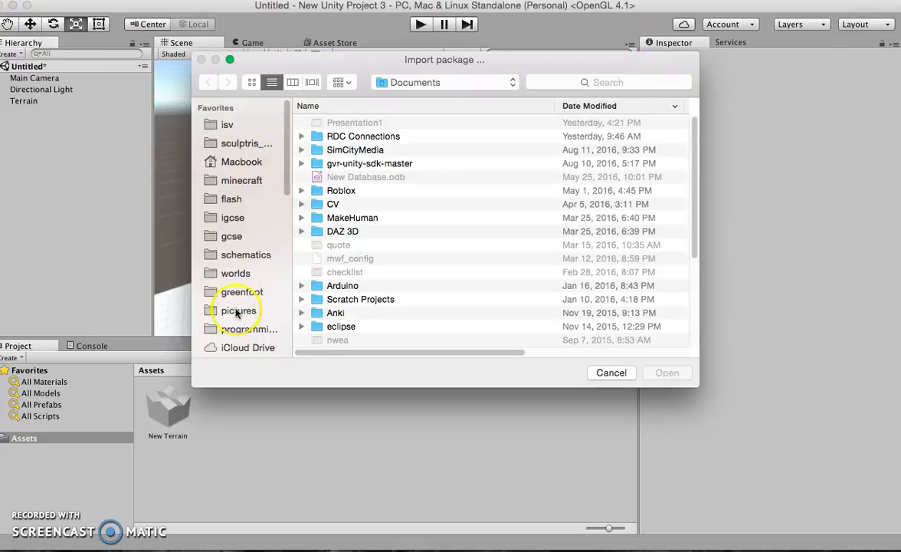
drag(288, 170, 277, 271)
click(244, 222)
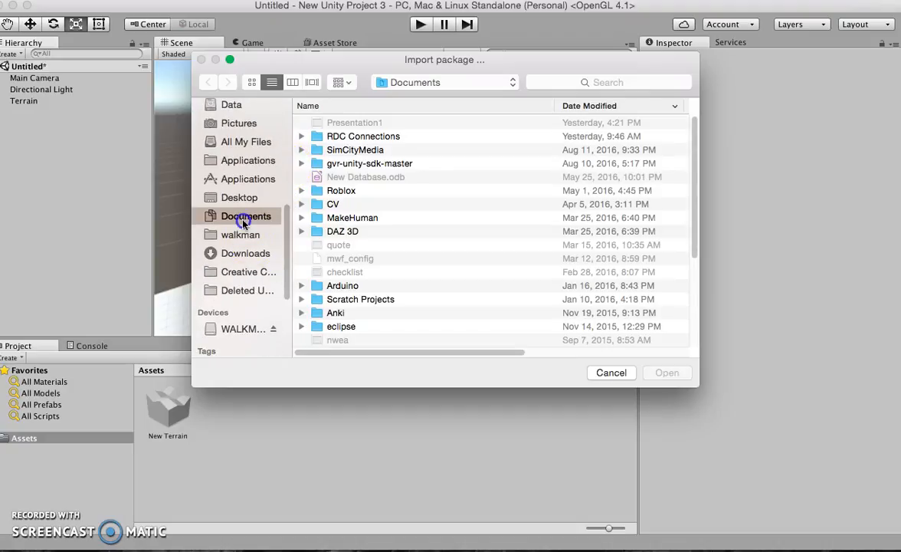
scroll(414, 180, down, 5)
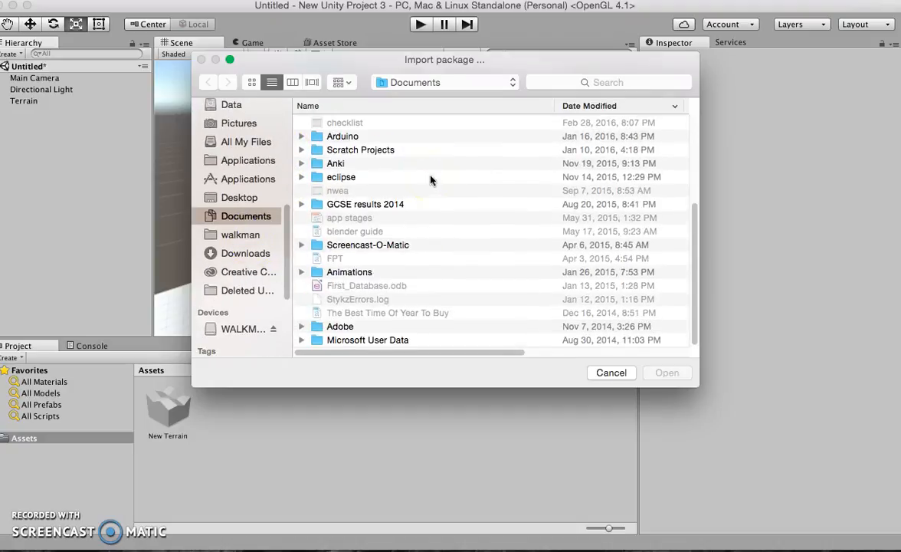
drag(695, 267, 695, 175)
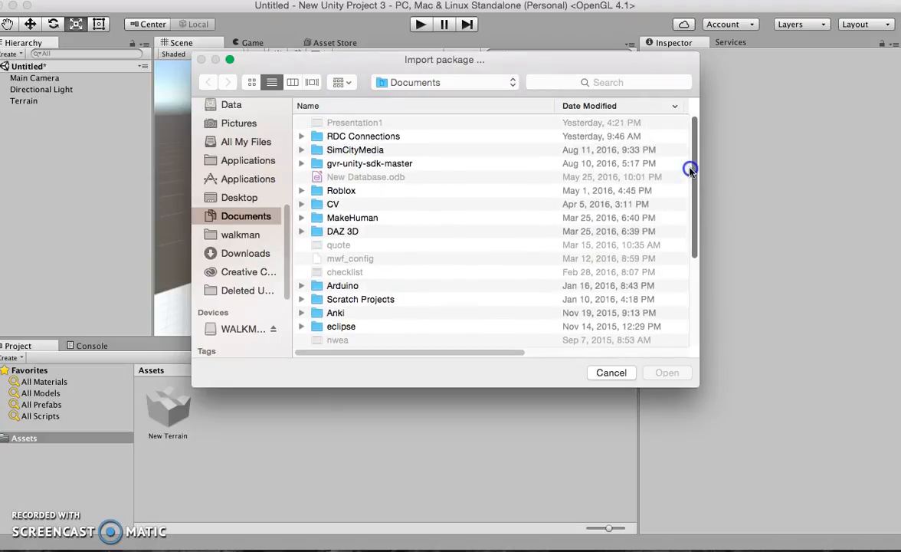
click(391, 163)
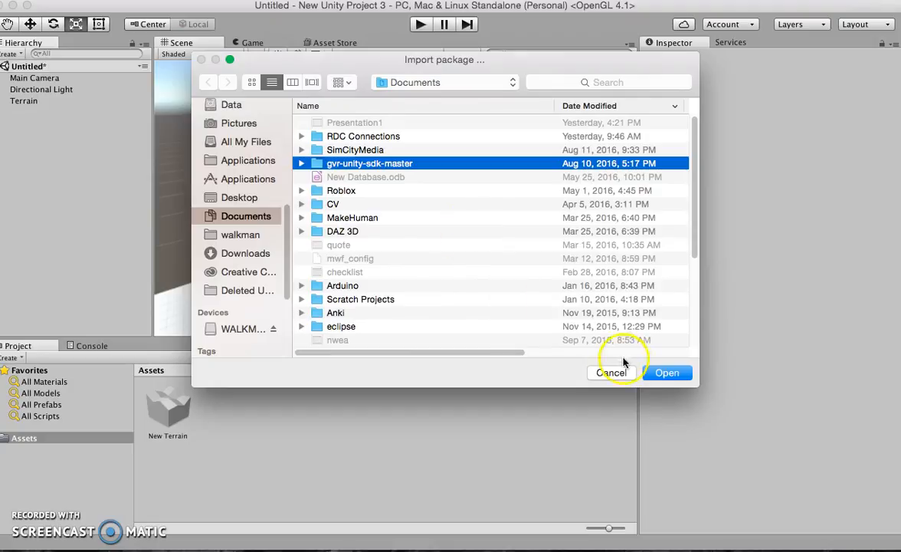
click(661, 375)
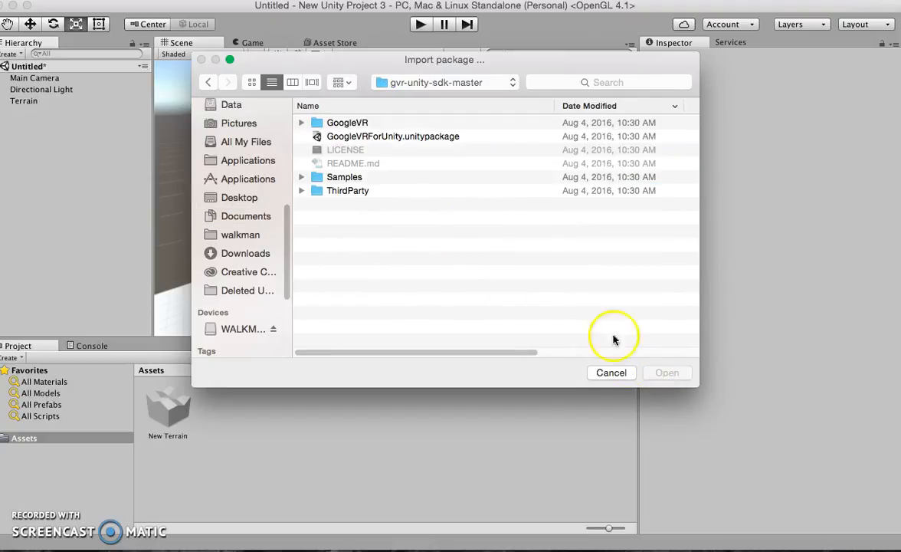
click(427, 139)
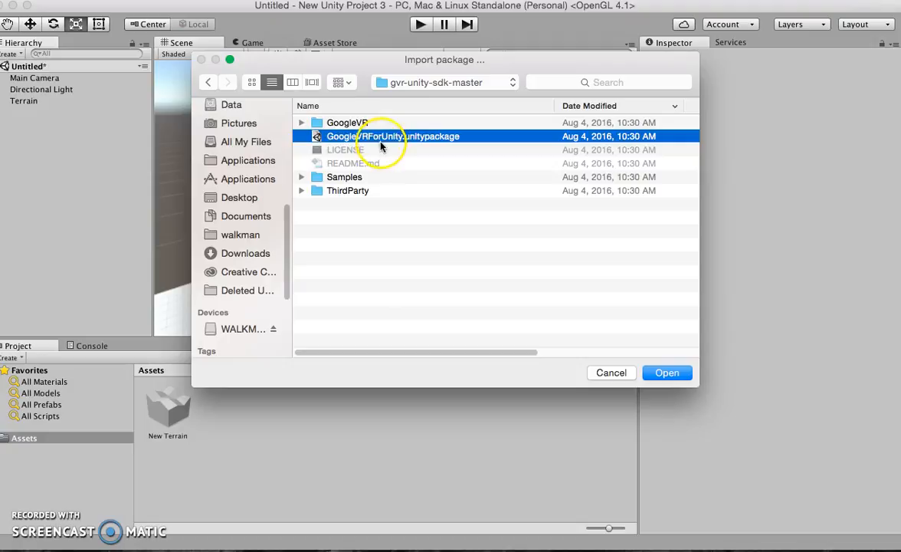
click(670, 374)
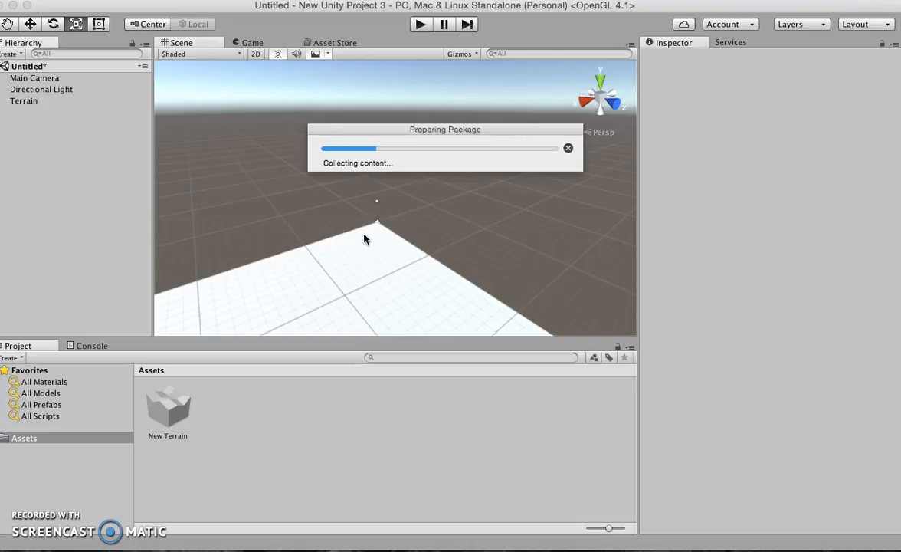
Import all contents of the GoogleVRForUnity package into the project.
click(357, 236)
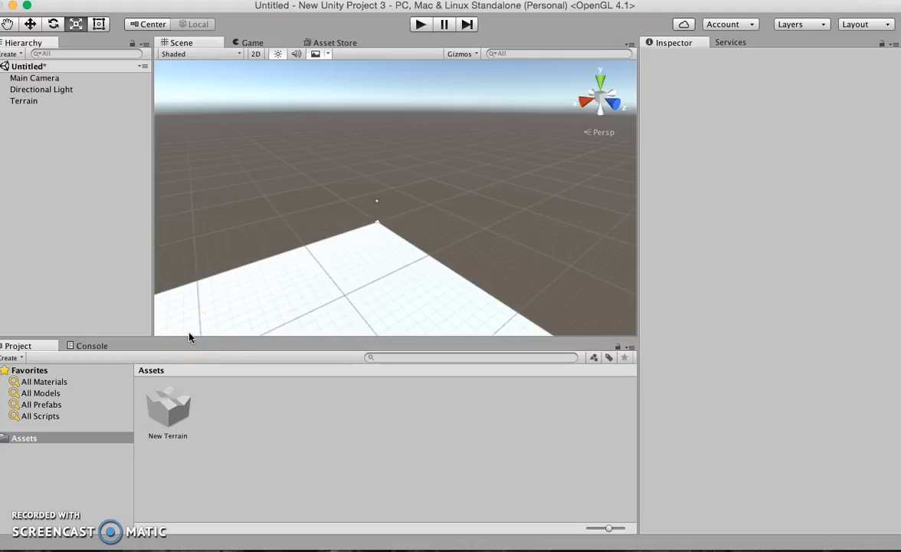
click(80, 89)
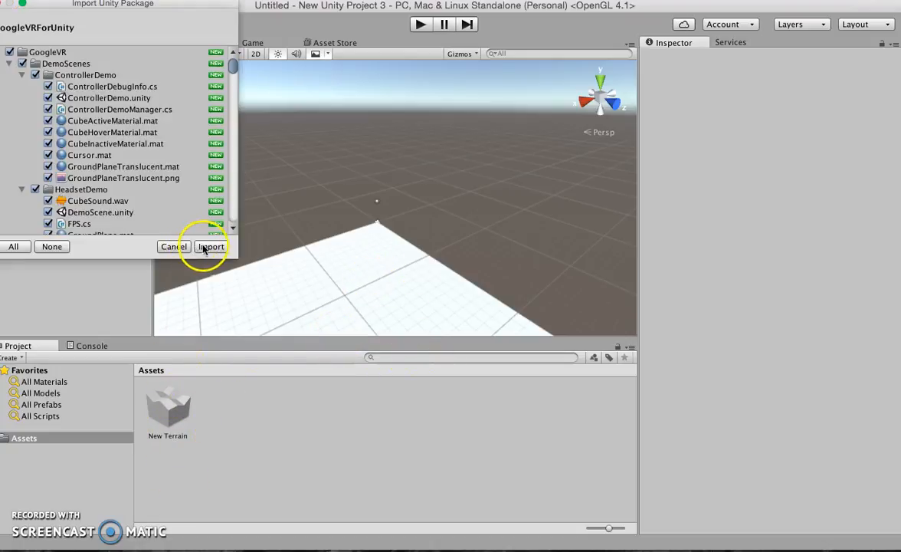
click(210, 247)
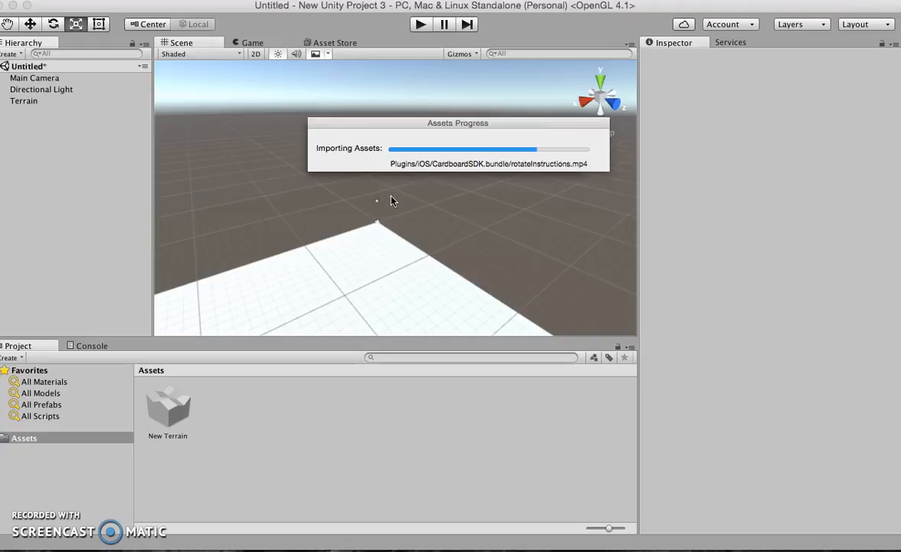
click(381, 220)
click(163, 508)
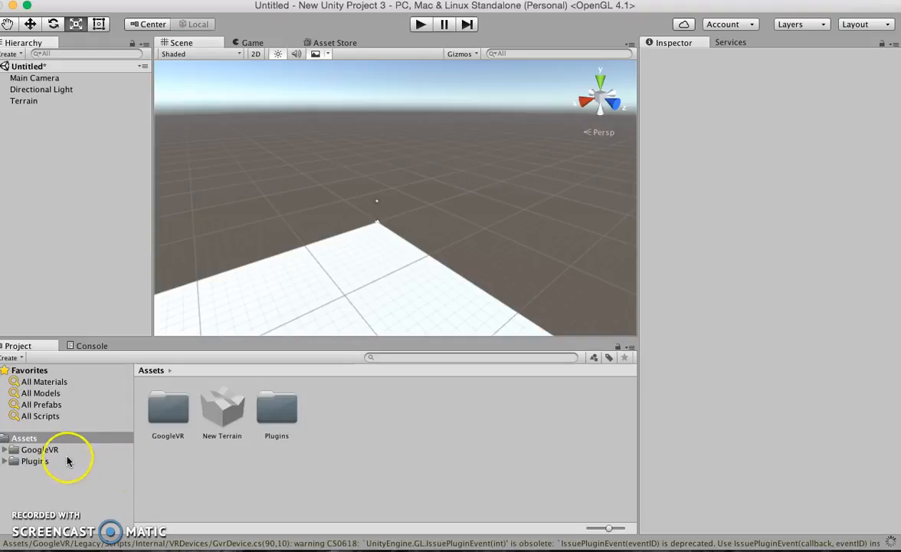
Place the GvrMain prefab from GoogleVR/Legacy/Prefabs onto the terrain in the scene.
click(40, 449)
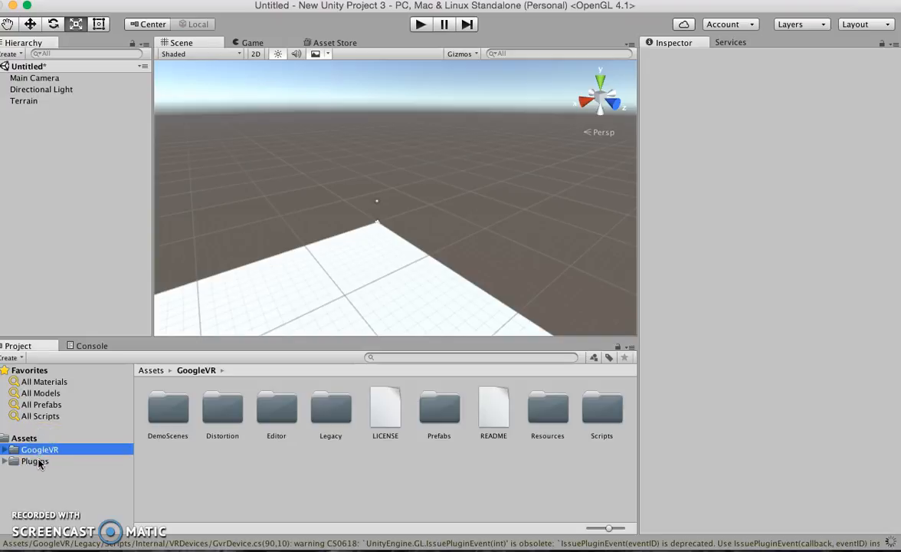
click(40, 452)
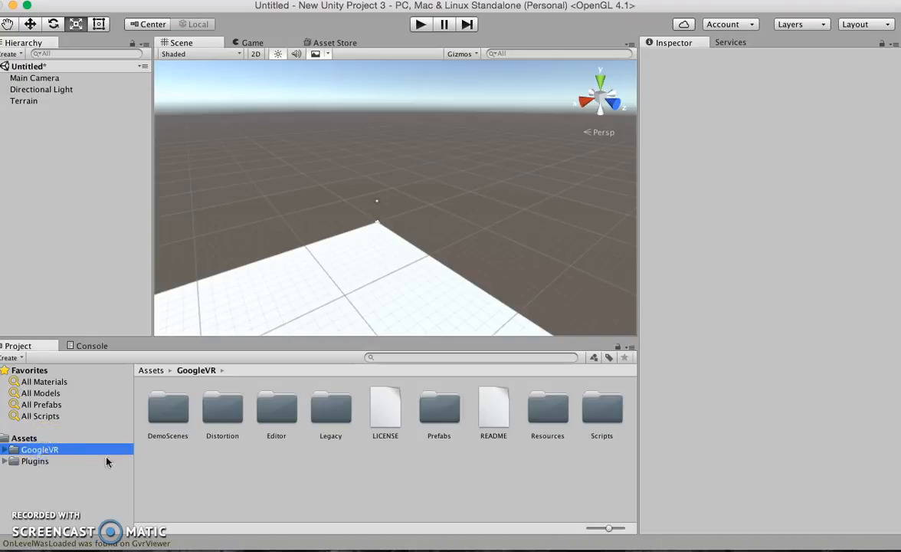
double_click(327, 418)
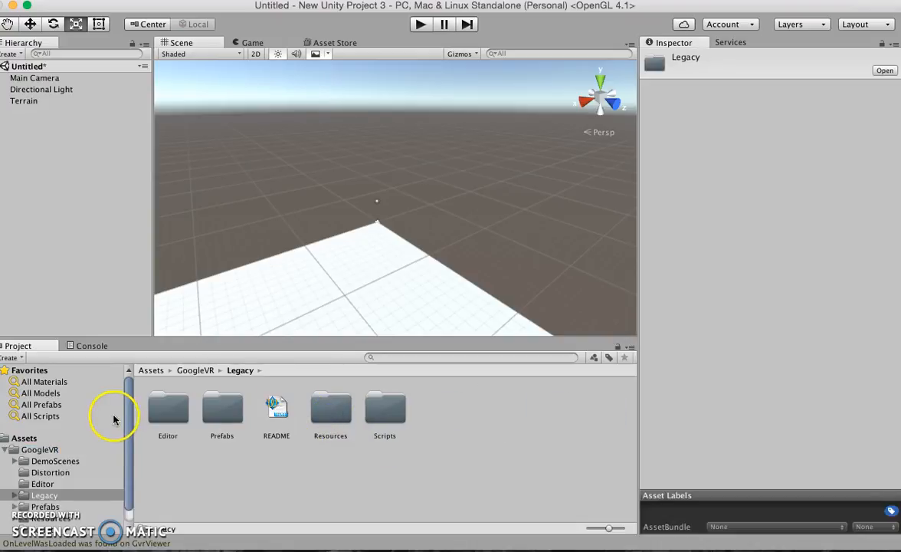
click(215, 413)
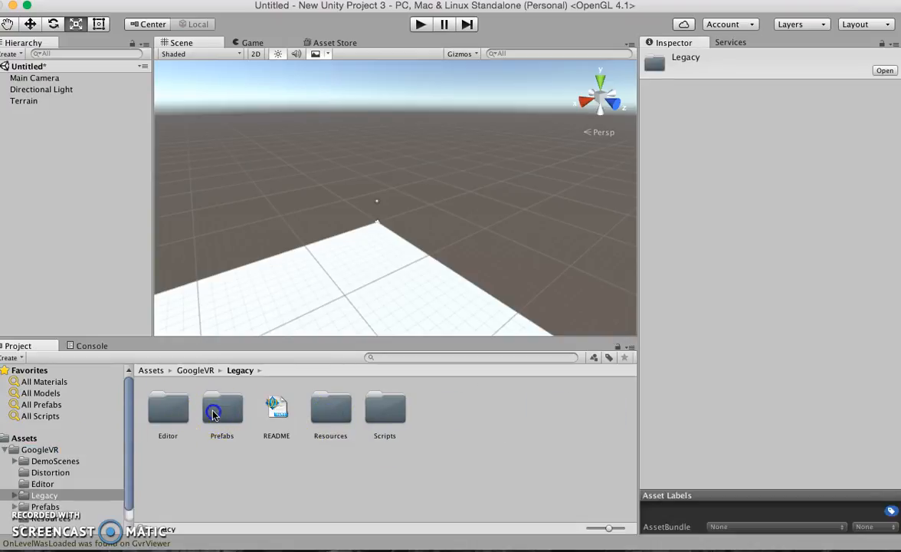
double_click(214, 413)
drag(276, 414, 328, 301)
scroll(326, 292, down, 2)
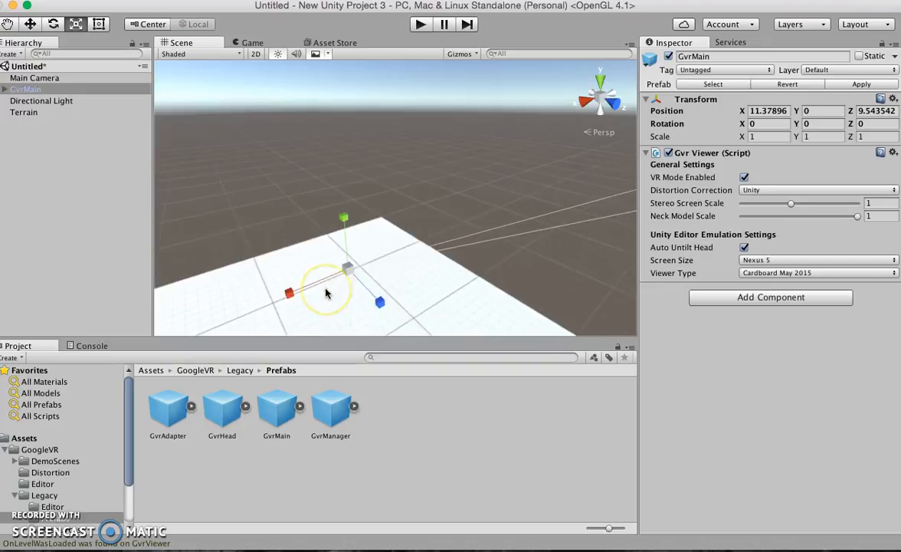
scroll(326, 292, down, 3)
click(31, 78)
click(25, 89)
click(30, 113)
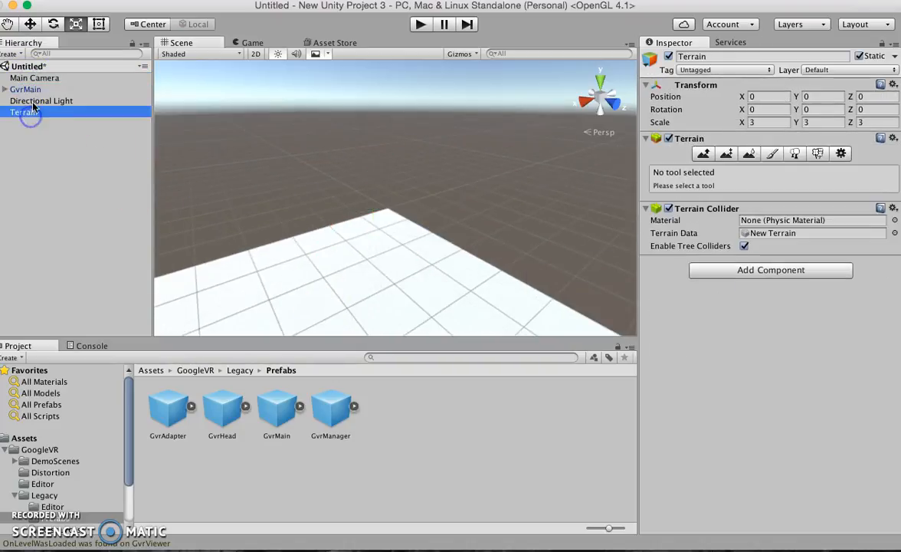
click(33, 103)
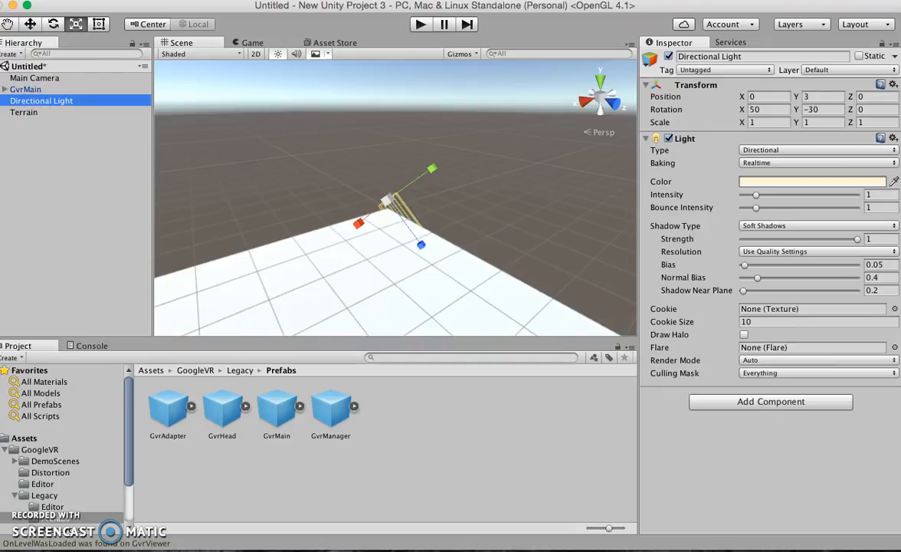
Add a Capsule 3D object to the scene.
click(141, 0)
mouse_move(192, 0)
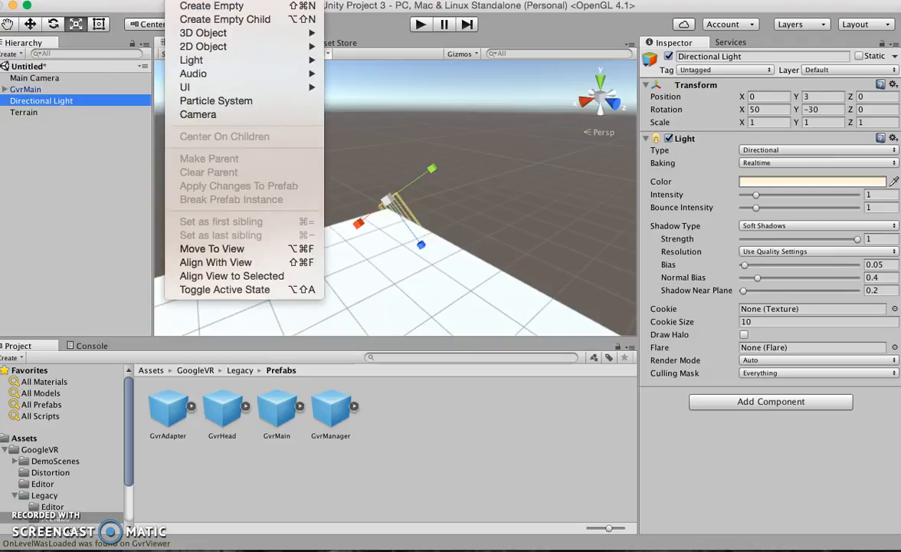
mouse_move(294, 47)
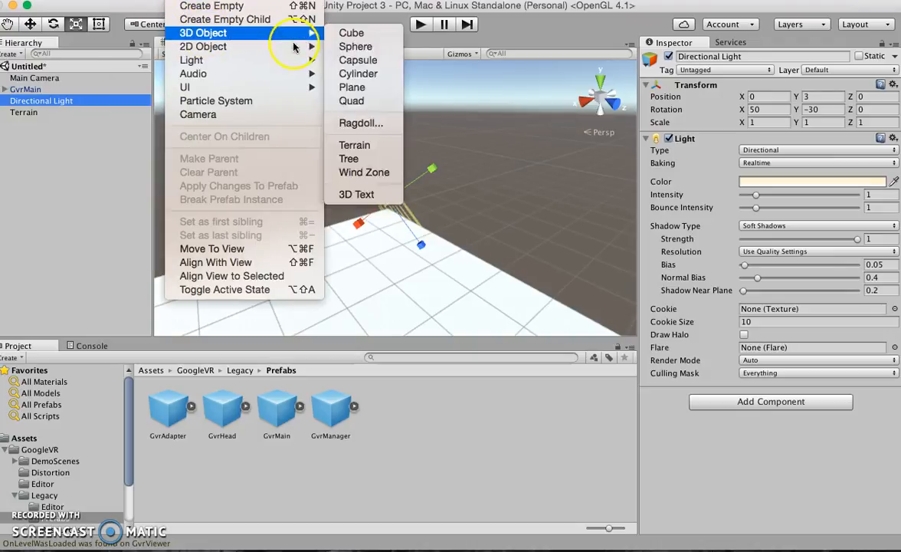
click(362, 61)
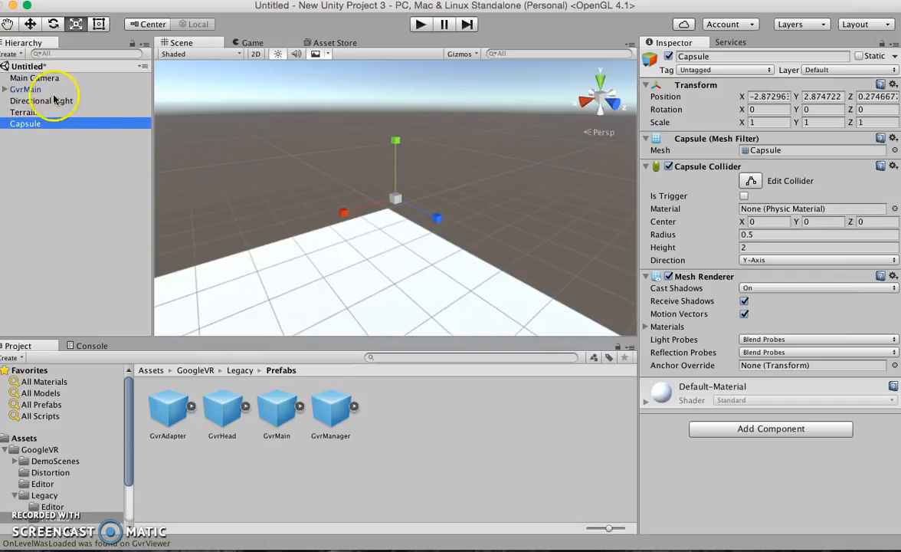
Expand GvrMain in the hierarchy and examine the position values of GvrMain and its Head child.
click(24, 89)
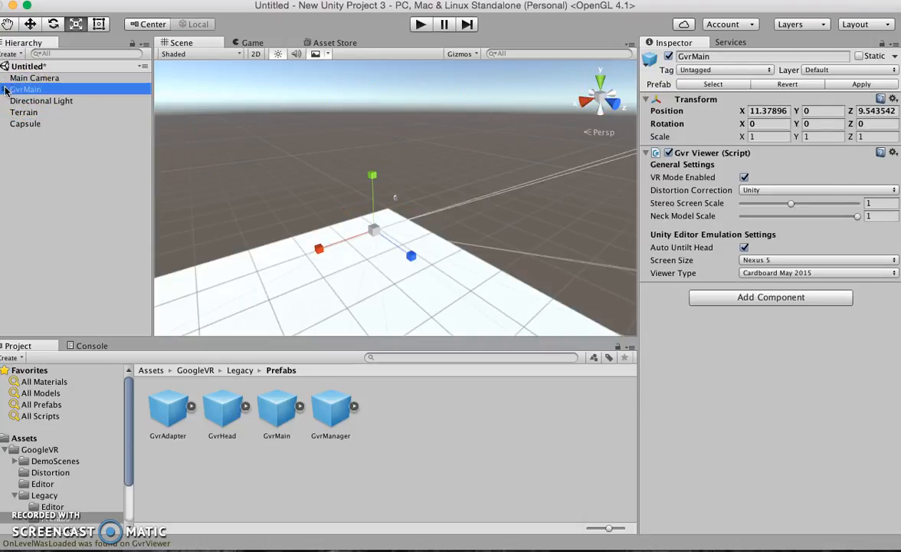
click(6, 91)
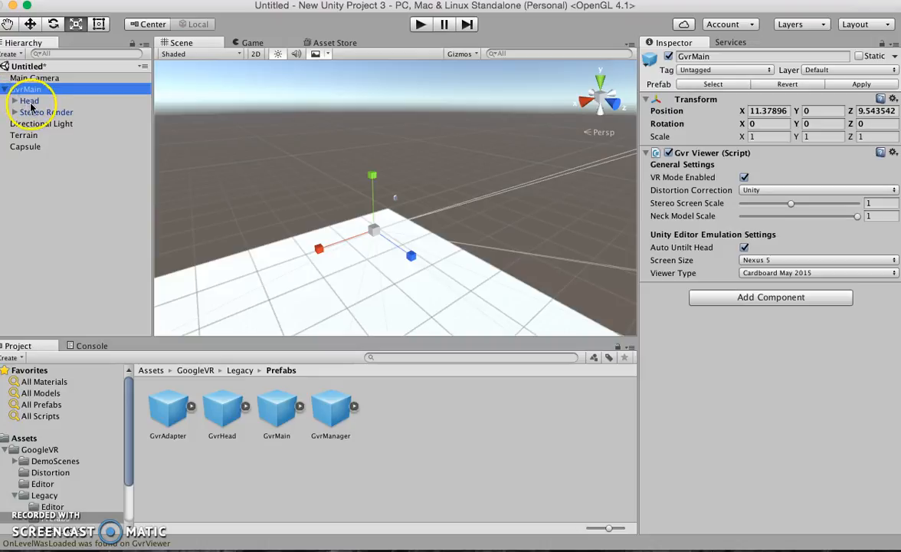
click(30, 101)
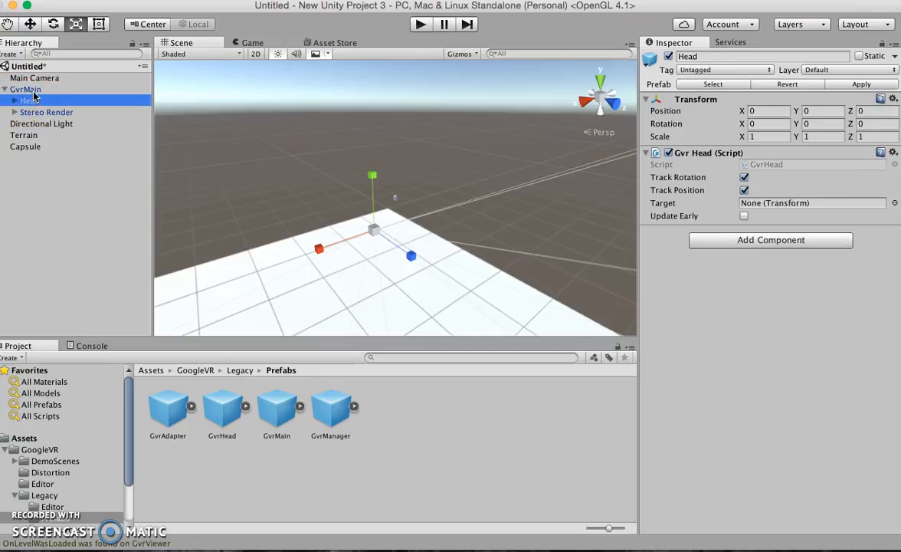
click(33, 90)
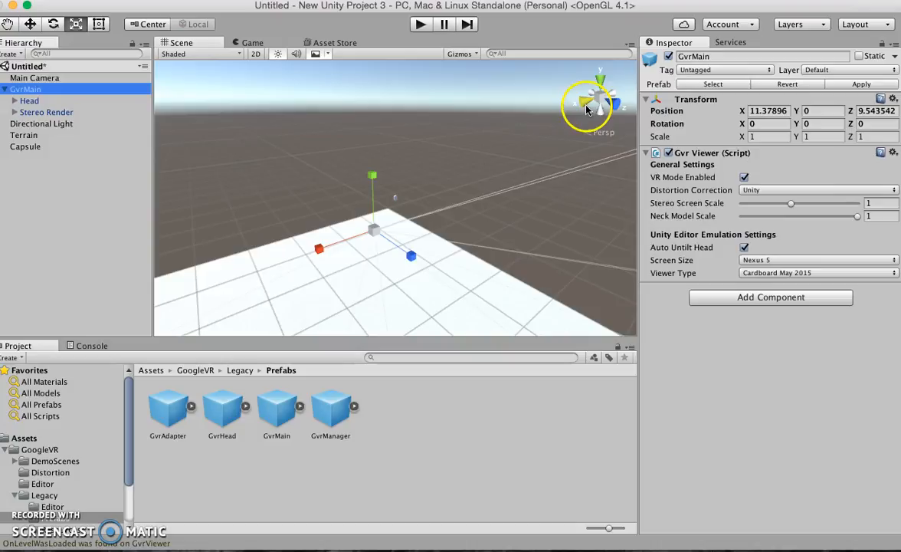
click(29, 101)
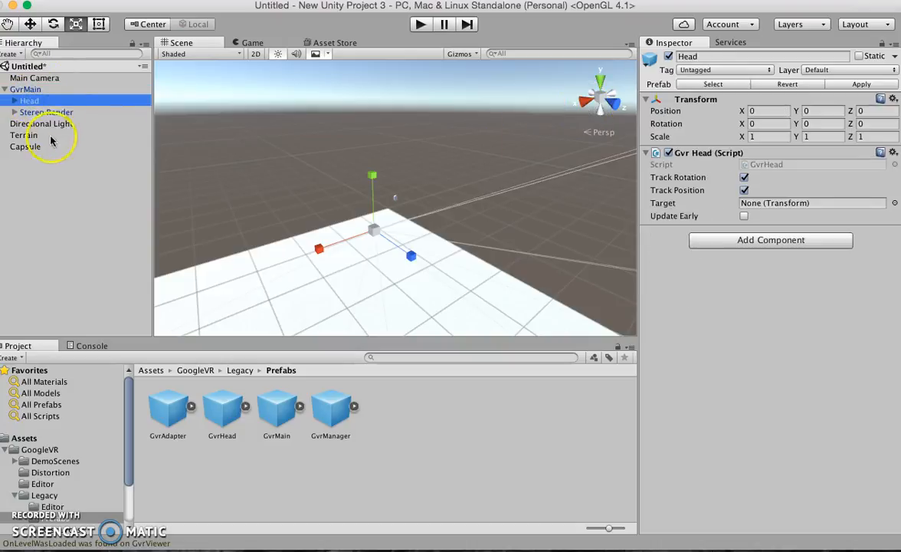
click(762, 111)
click(813, 109)
click(865, 109)
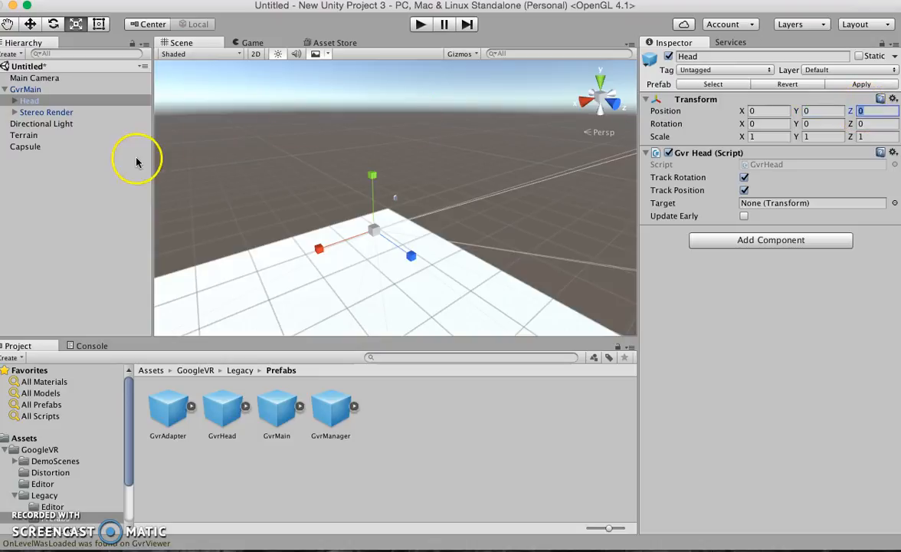
Set the Capsule's position to X 0, Y 1, Z 0 and check its placement at the terrain's corner.
click(25, 149)
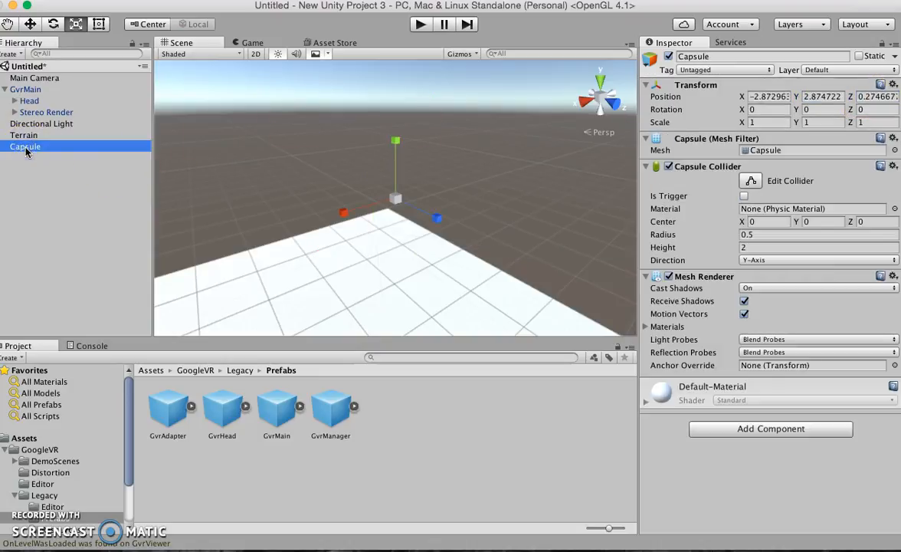
click(758, 97)
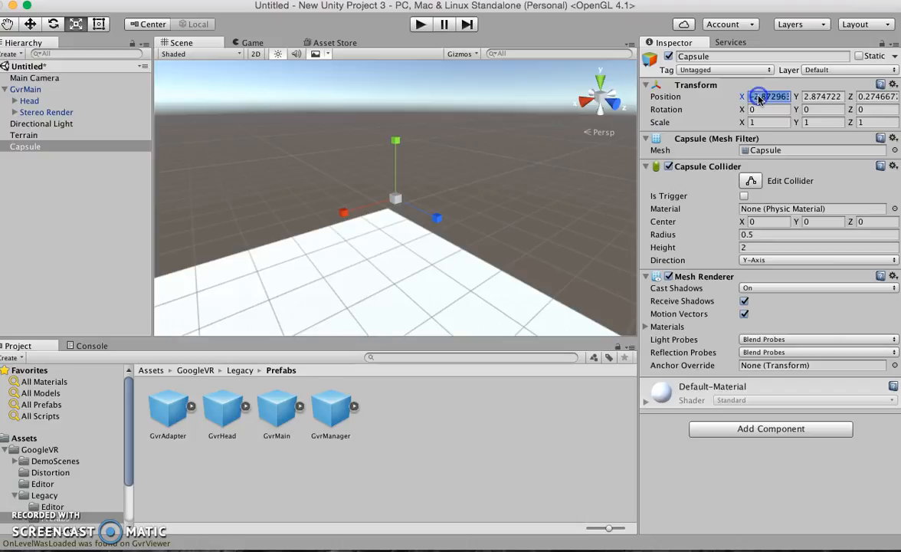
text(0)
click(822, 97)
text(1)
click(868, 97)
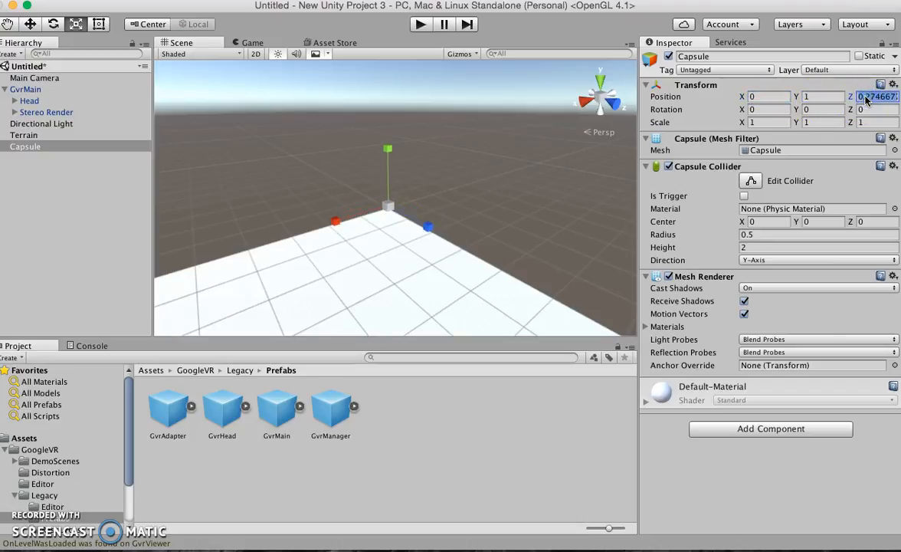
click(375, 274)
scroll(387, 219, down, 5)
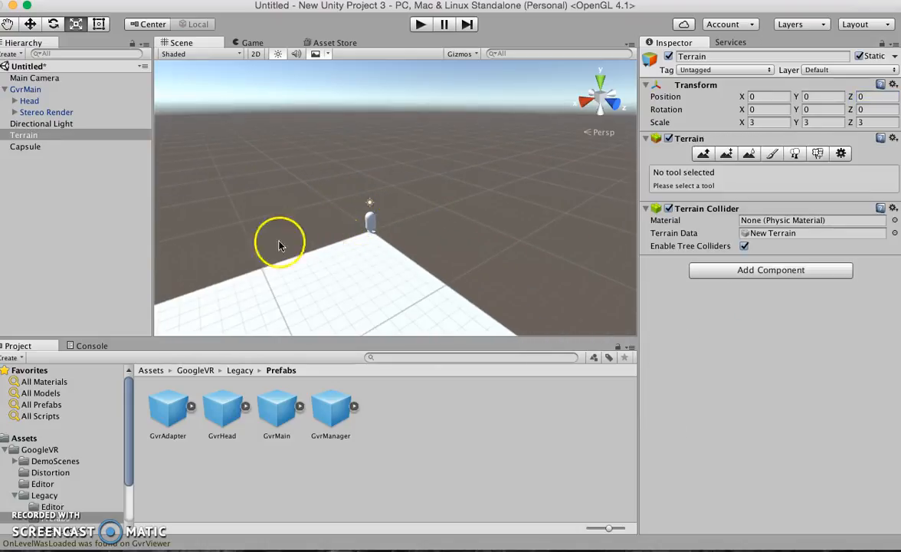
click(23, 146)
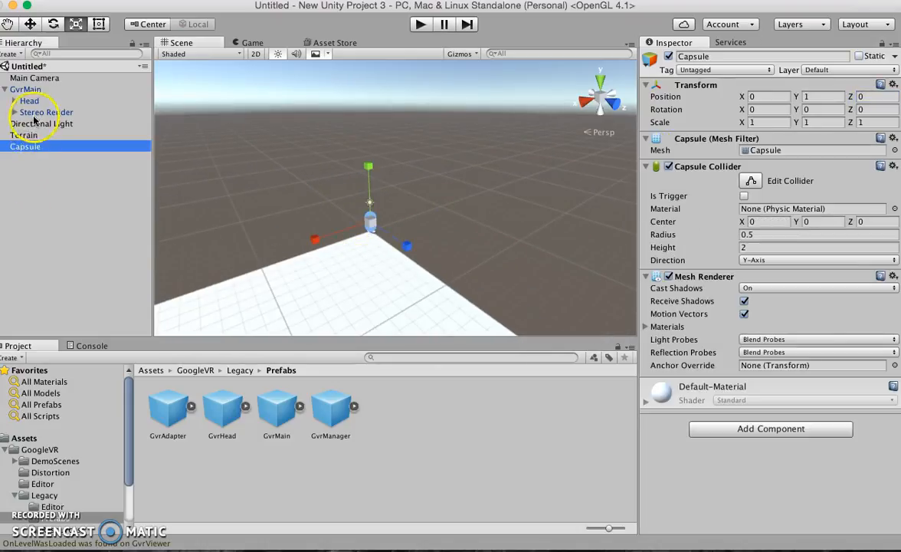
Disable the Capsule's Mesh Renderer component.
click(30, 101)
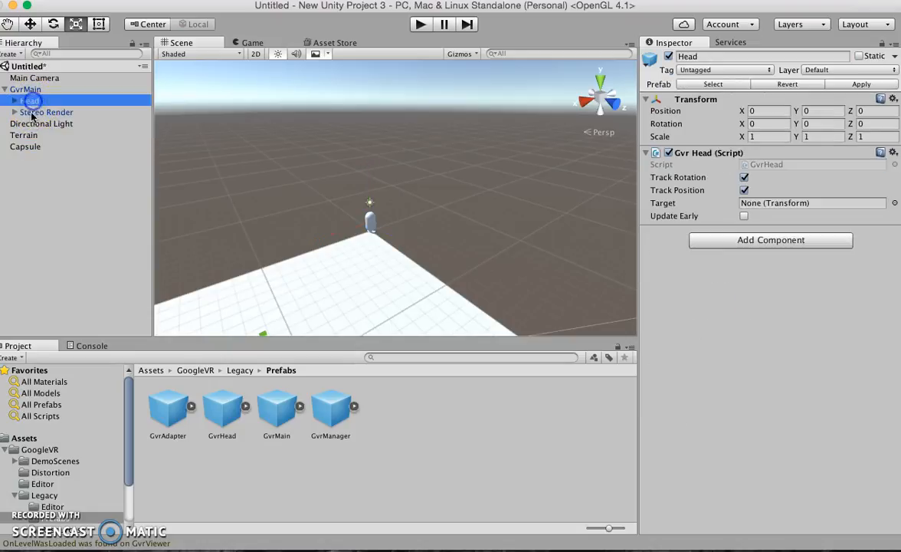
click(31, 101)
click(26, 147)
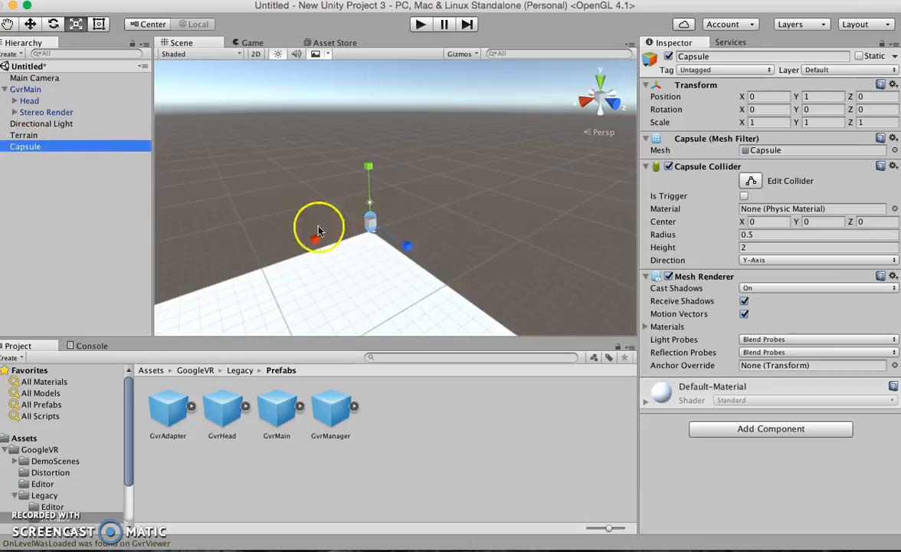
click(670, 277)
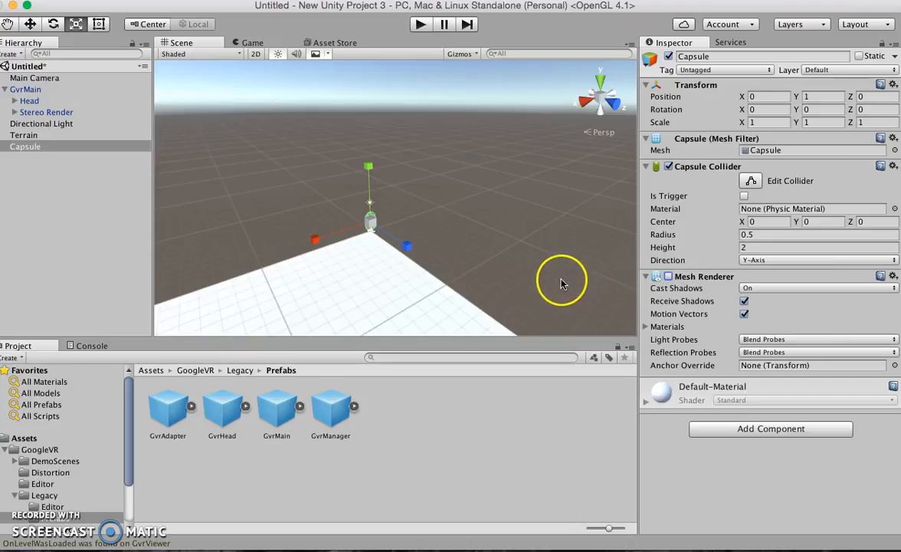
Collapse GvrMain and make it a child of the Capsule in the hierarchy.
right_click(18, 149)
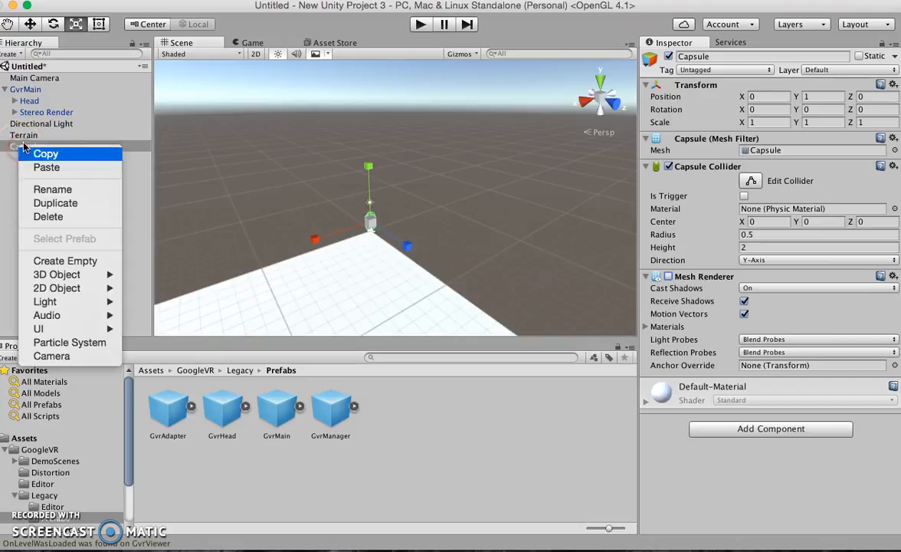
click(26, 91)
click(17, 91)
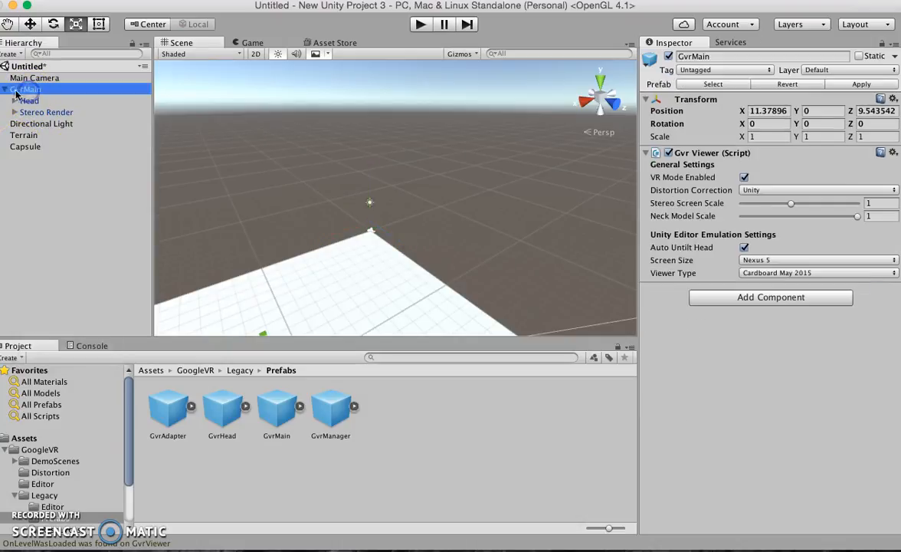
click(7, 90)
drag(13, 93, 33, 122)
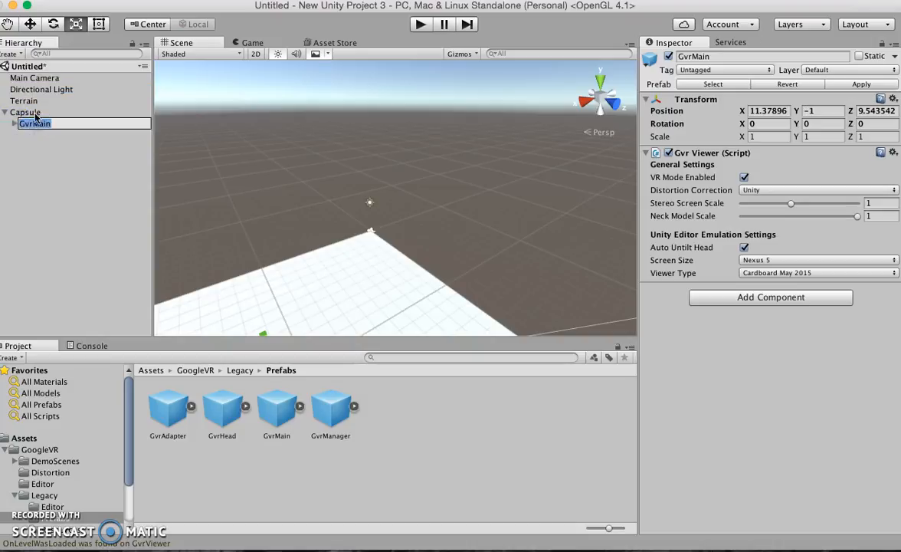
Rename the Capsule object as Body.
click(28, 114)
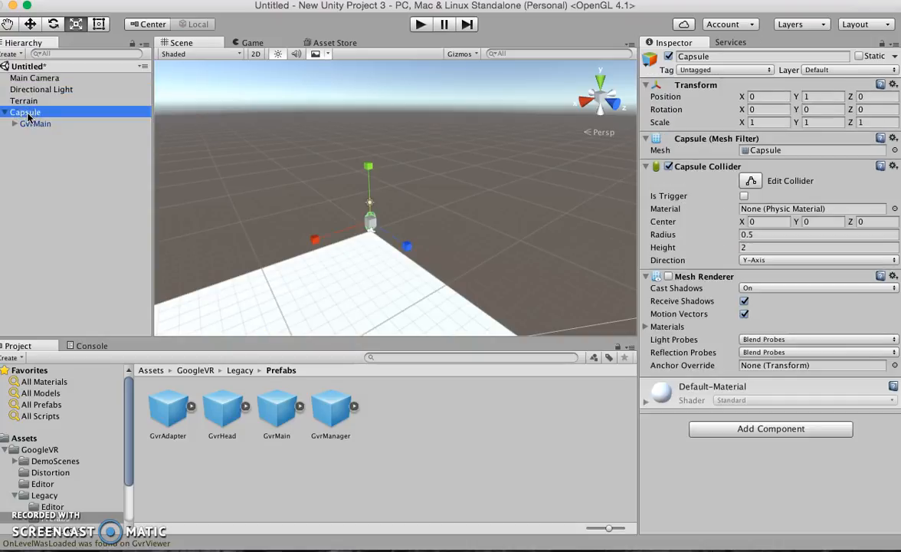
right_click(28, 115)
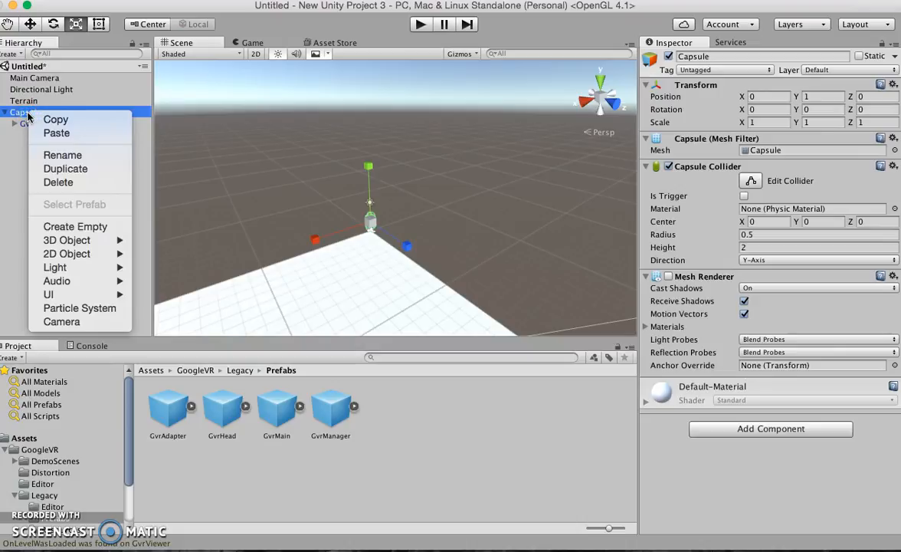
click(18, 163)
click(23, 113)
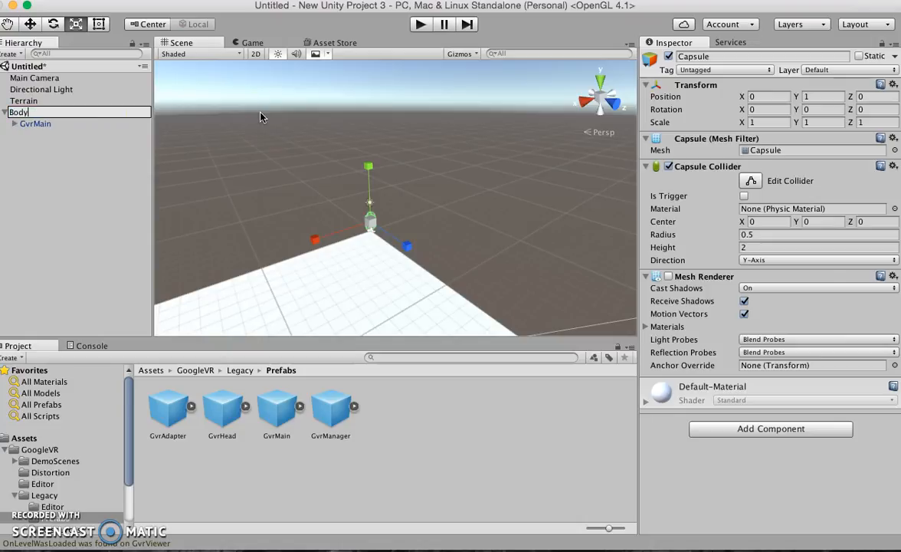
click(108, 190)
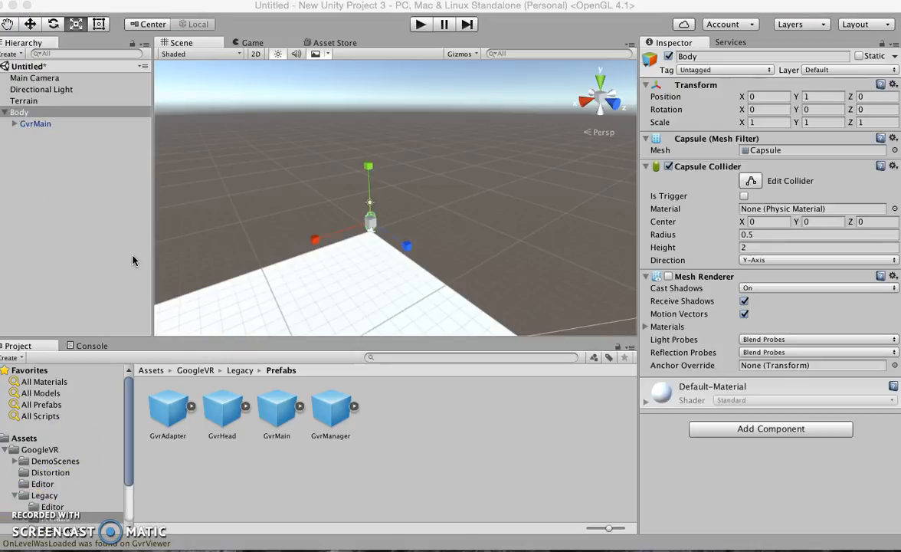
click(14, 124)
click(13, 125)
Switch to Chrome, download WalkingSCRIPT.cs from the Walking Script email and show the downloaded file in Finder.
mouse_move(97, 549)
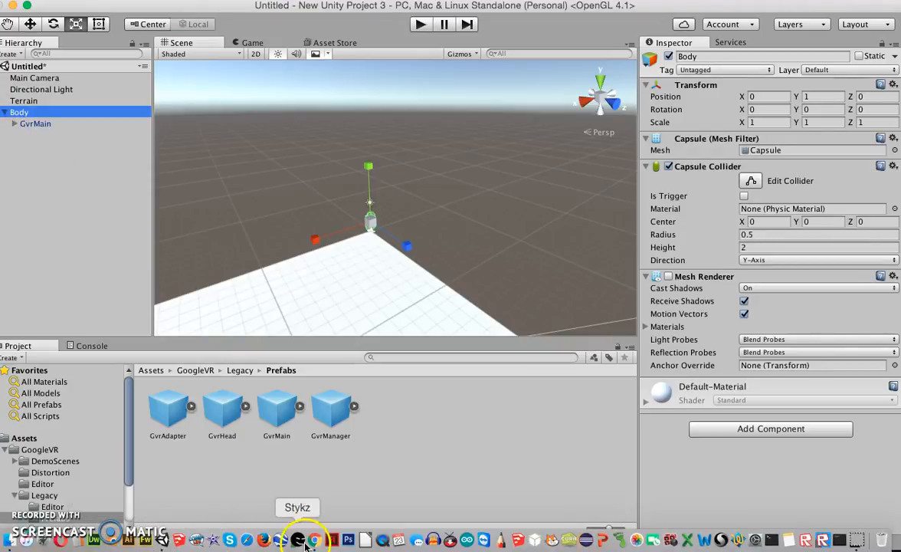
click(317, 541)
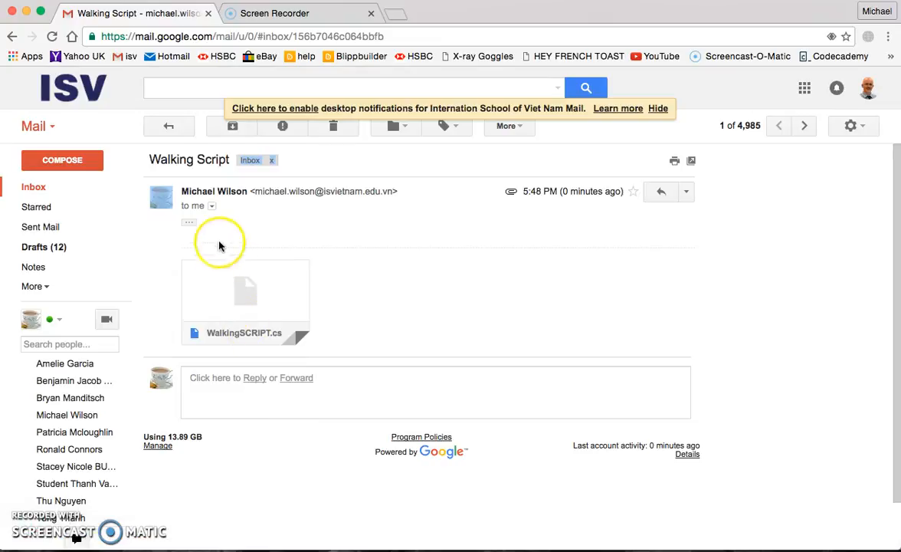
drag(152, 161, 215, 163)
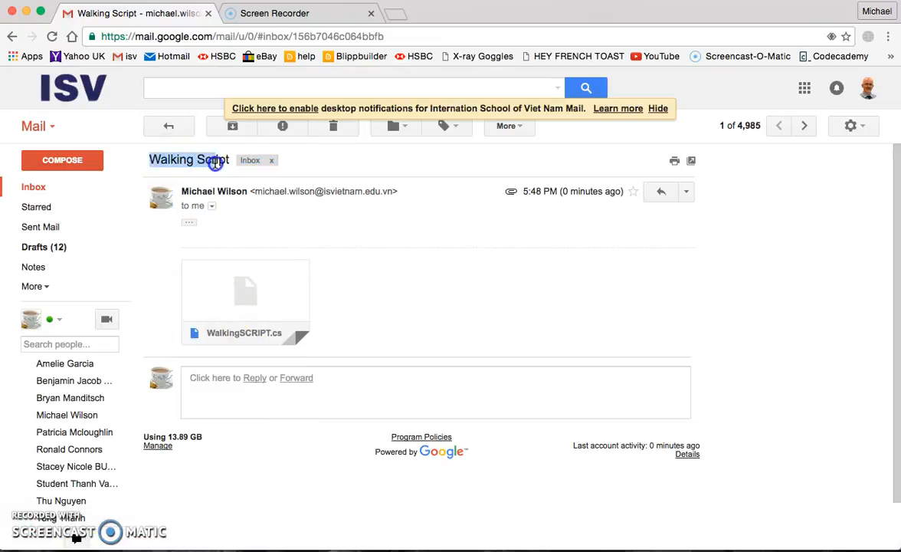
mouse_move(228, 298)
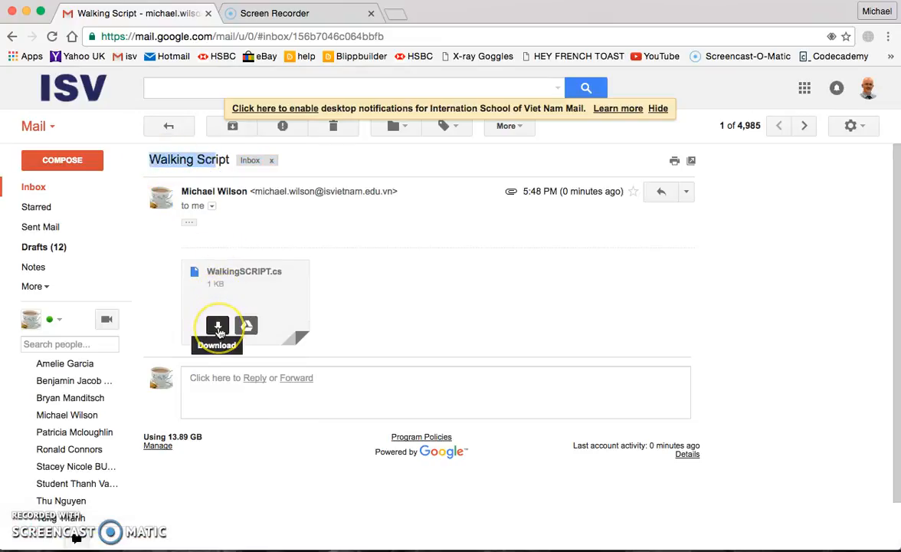
click(218, 328)
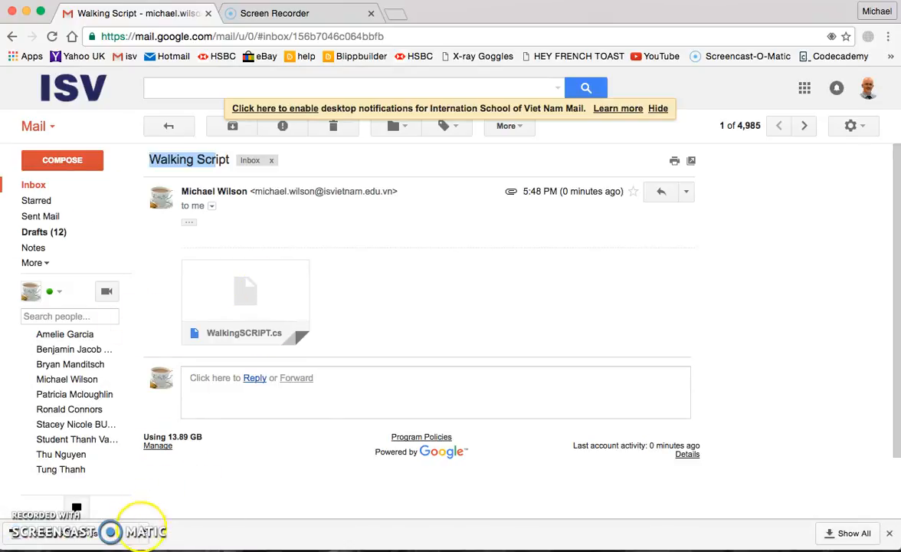
click(130, 531)
click(157, 508)
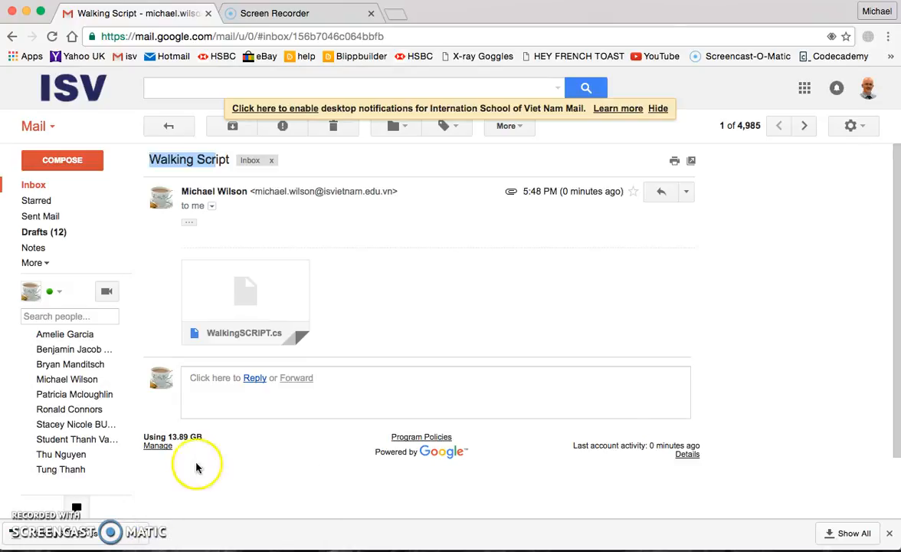
Switch to Unity and rearrange the Finder Downloads and Unity windows so that both can be reached.
drag(222, 107, 434, 56)
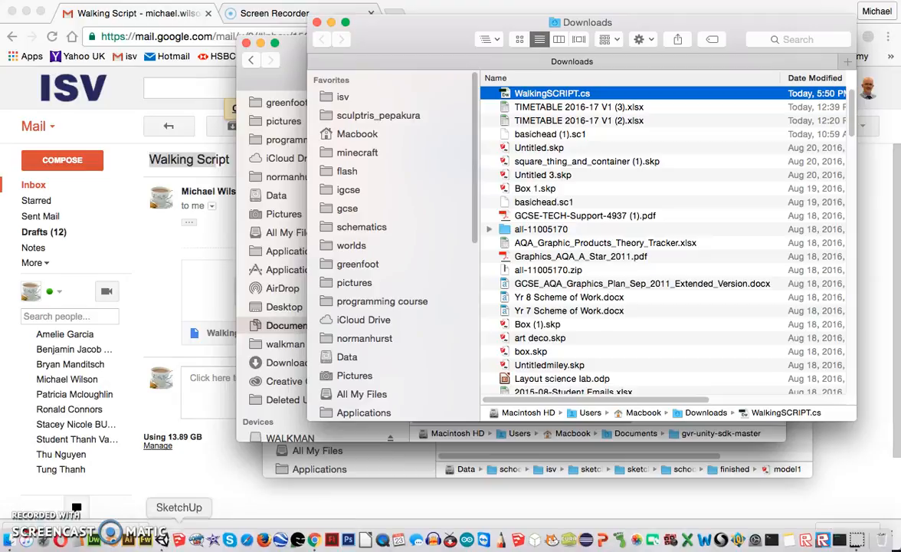
click(159, 540)
drag(712, 11, 900, 104)
click(446, 46)
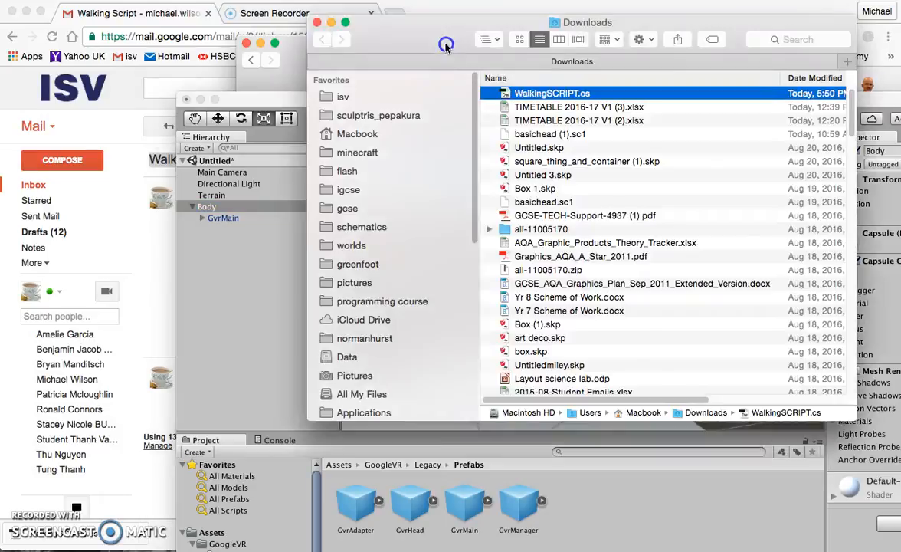
drag(446, 45, 606, 105)
drag(405, 101, 300, 6)
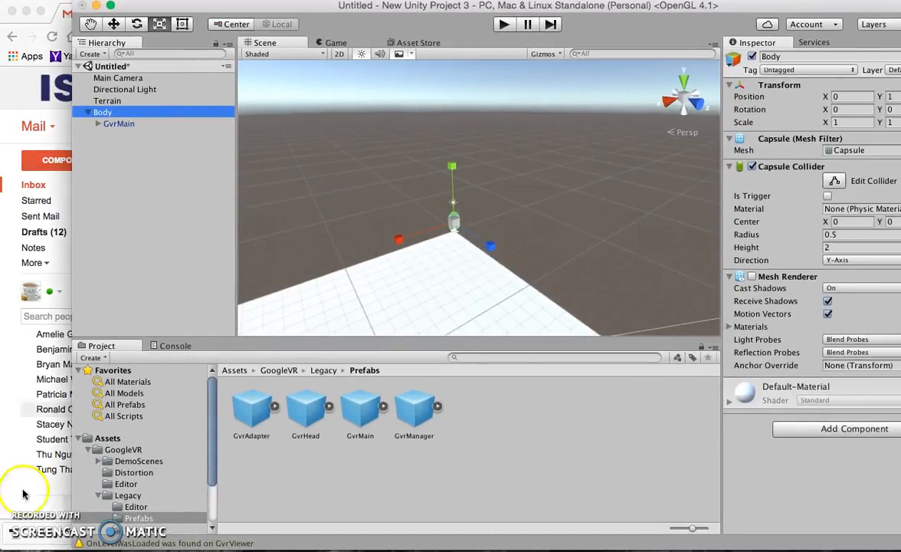
Collapse the Legacy and GoogleVR asset folders and list all scripts in the project.
click(98, 495)
click(89, 450)
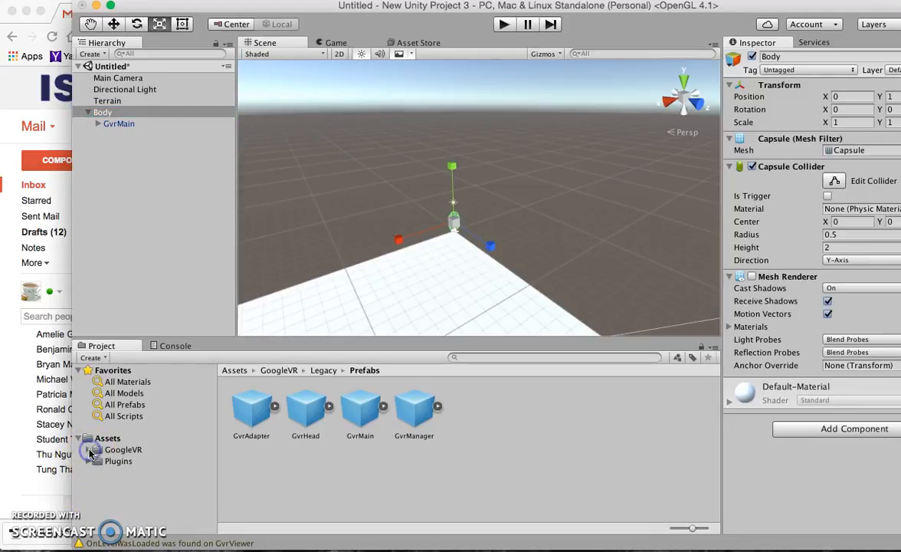
click(116, 416)
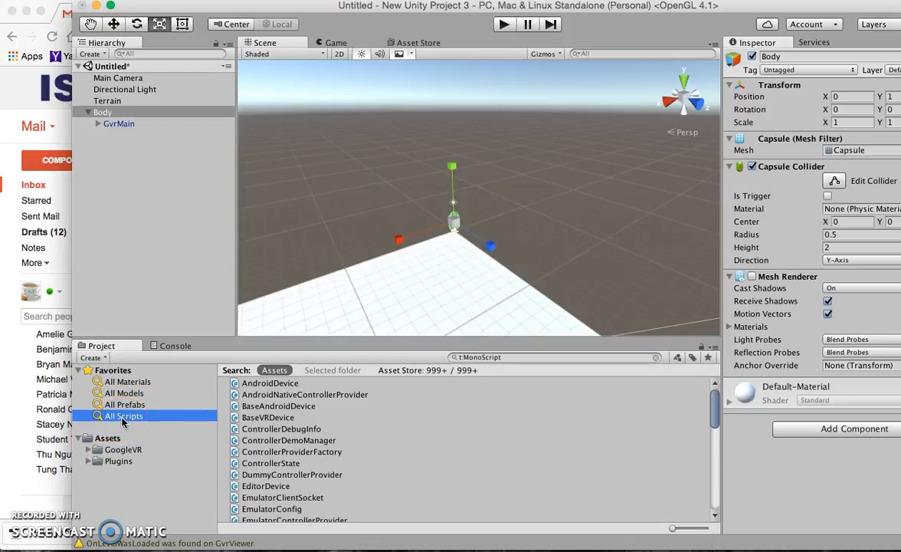
drag(650, 11, 621, 11)
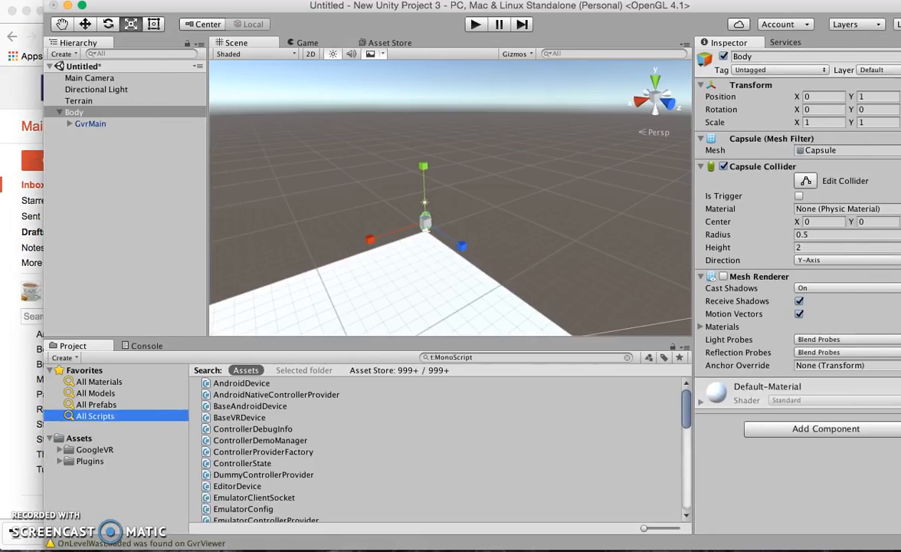
click(94, 416)
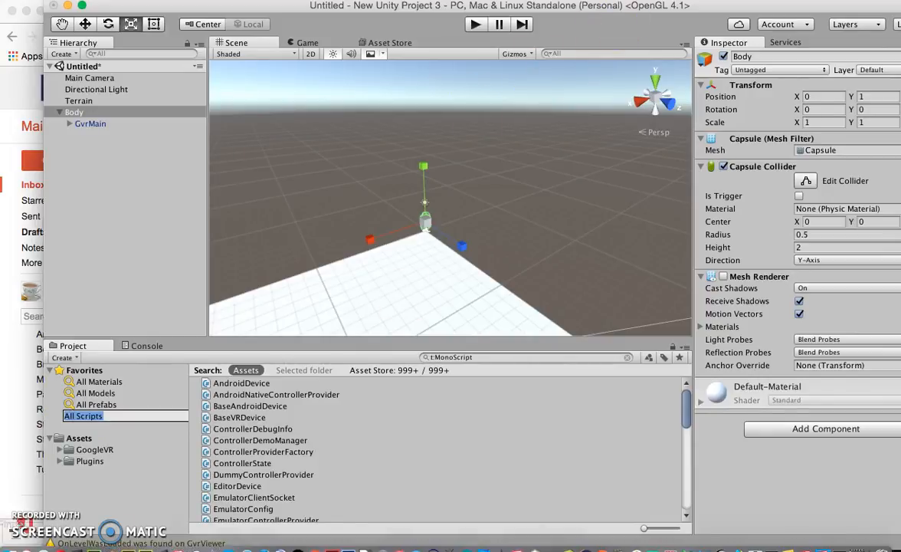
Import WalkingSCRIPT.cs from the Finder Downloads folder into the Unity project's Assets folder.
click(20, 527)
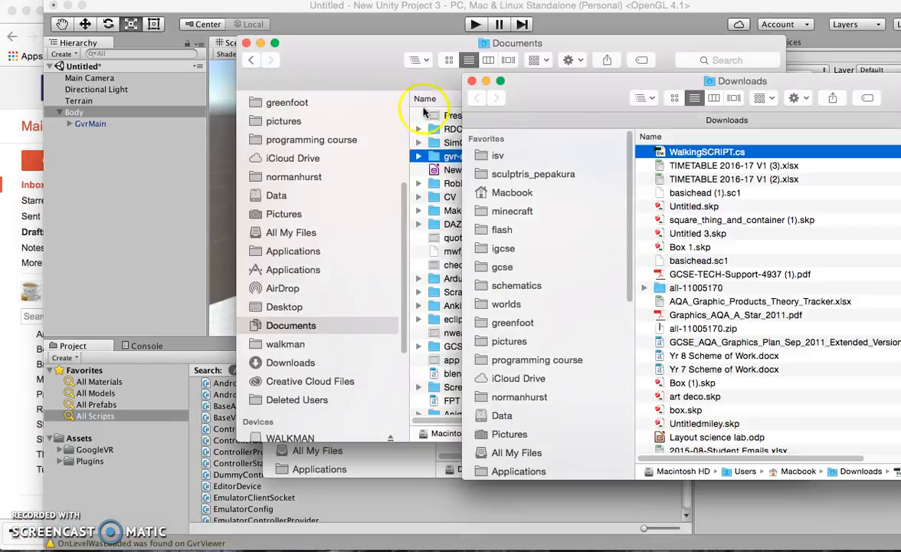
drag(650, 152, 557, 448)
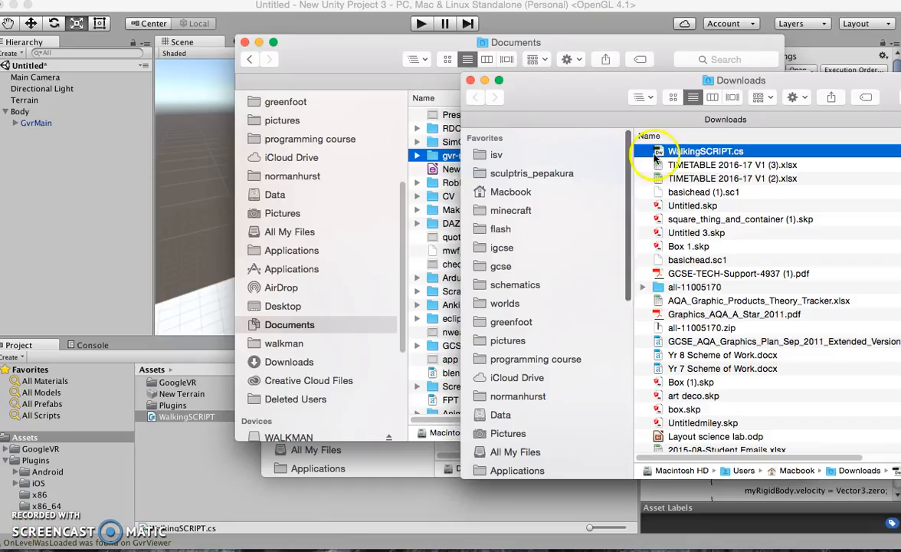
drag(659, 153, 200, 451)
drag(39, 423, 226, 450)
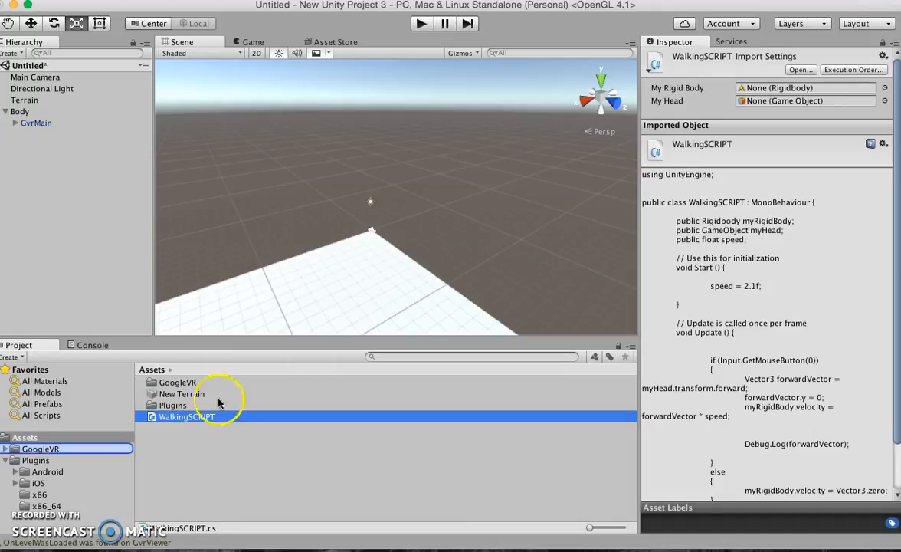
Delete the duplicate WalkingSCRIPT1 script from the Assets folder.
click(24, 451)
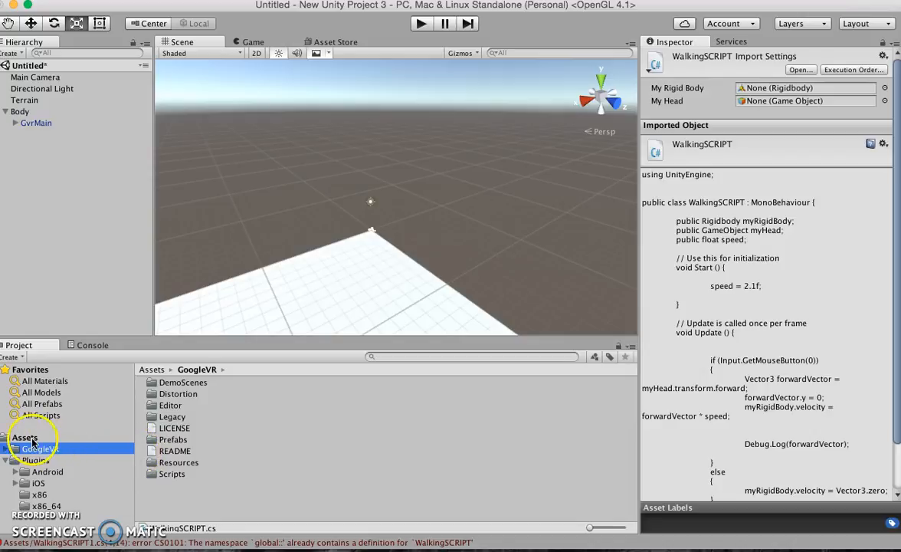
click(25, 438)
right_click(190, 430)
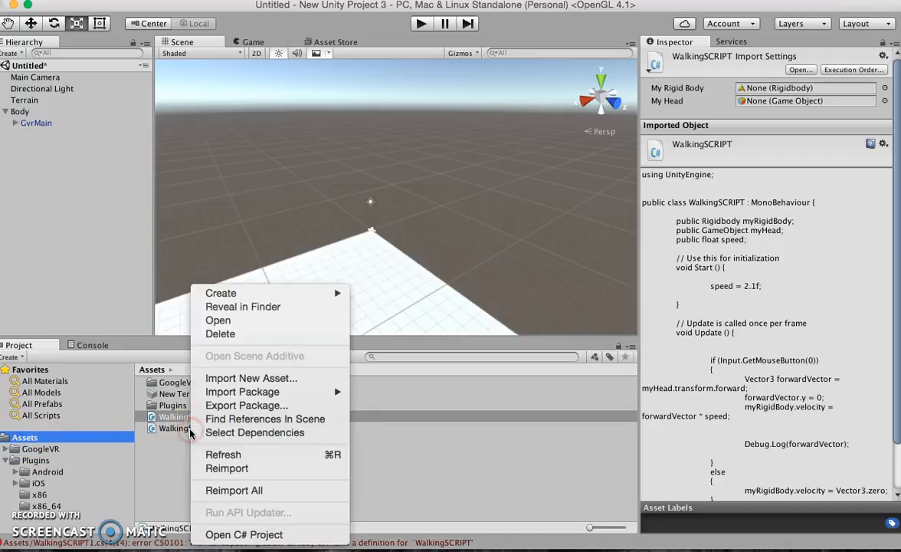
click(172, 430)
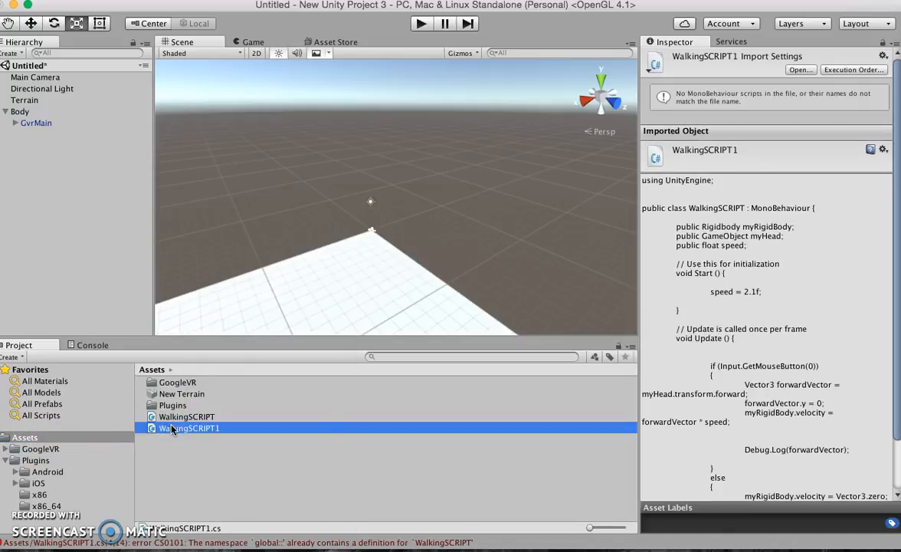
right_click(171, 430)
click(229, 332)
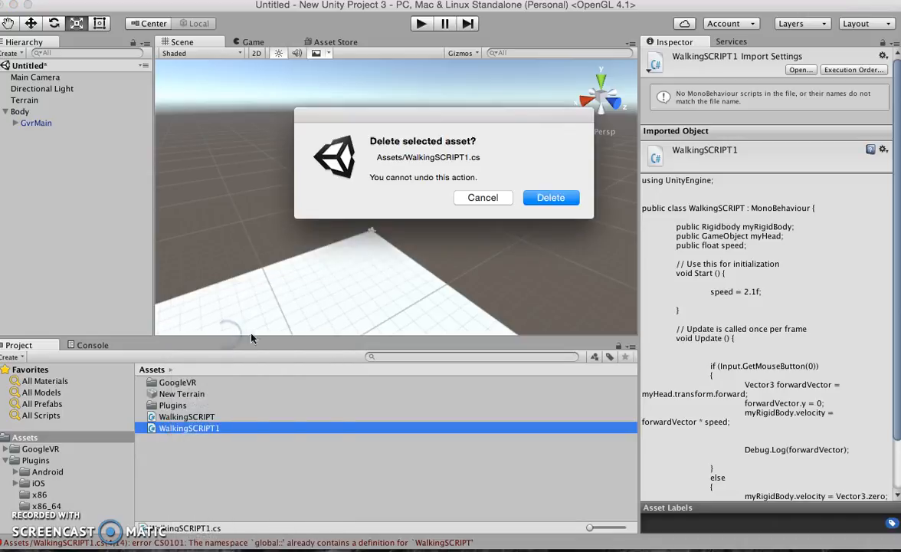
click(571, 197)
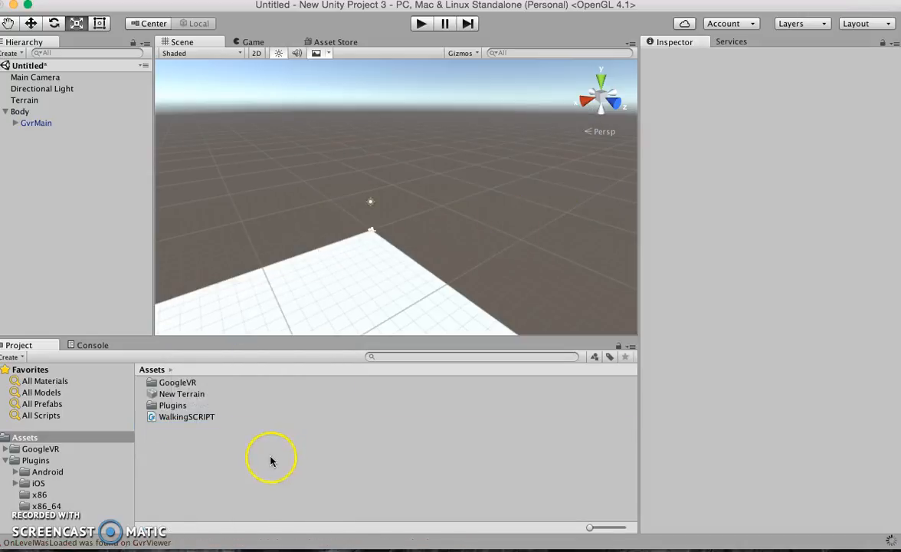
Select the WalkingSCRIPT asset and examine its code and import settings.
click(192, 417)
click(673, 279)
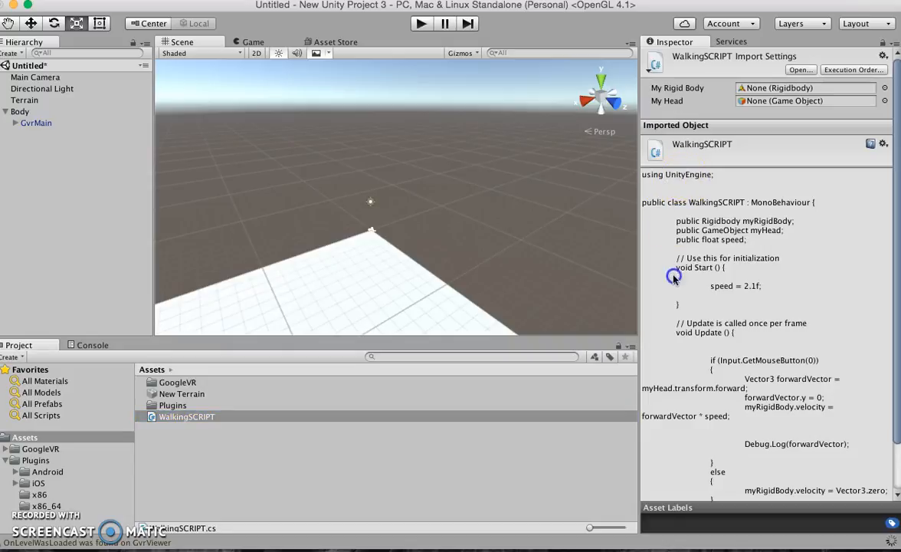
click(714, 332)
click(676, 251)
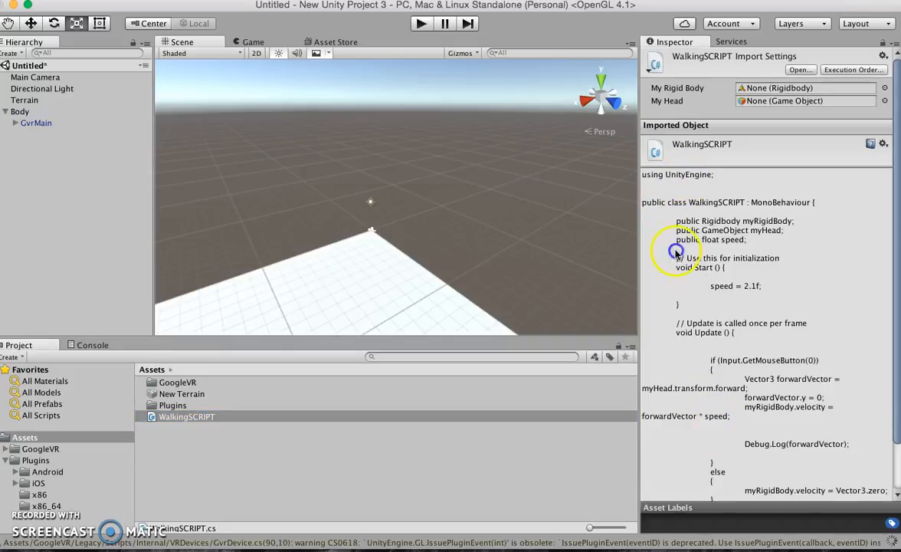
Attach the WalkingSCRIPT asset to the Body object as a component.
click(19, 111)
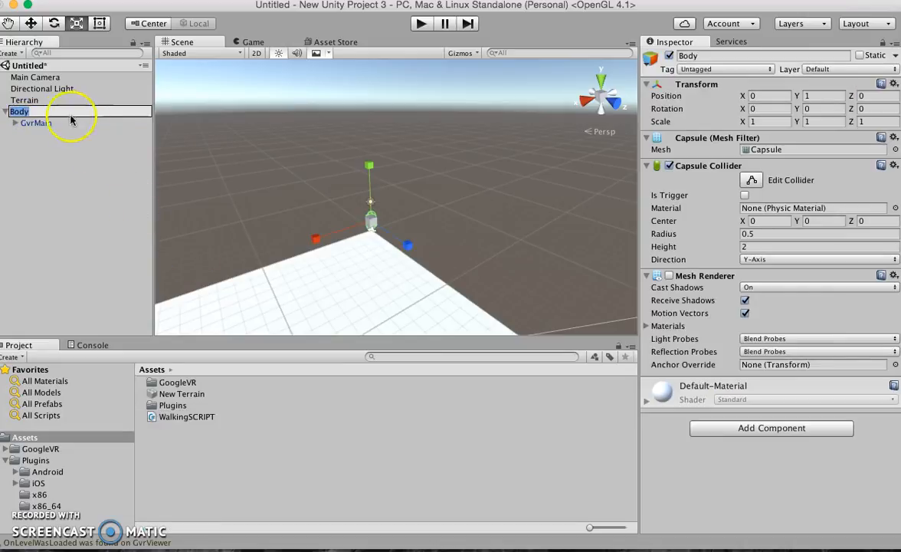
click(58, 158)
click(27, 114)
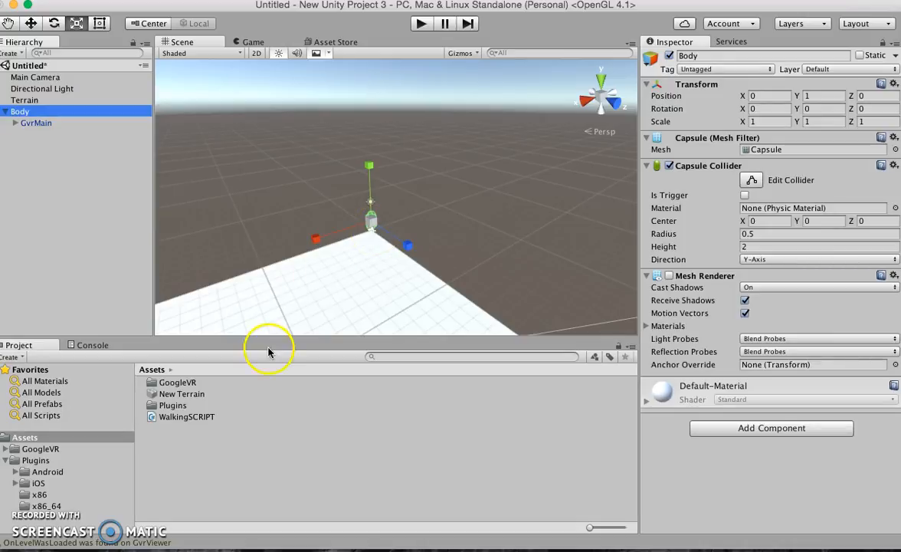
drag(179, 418, 37, 112)
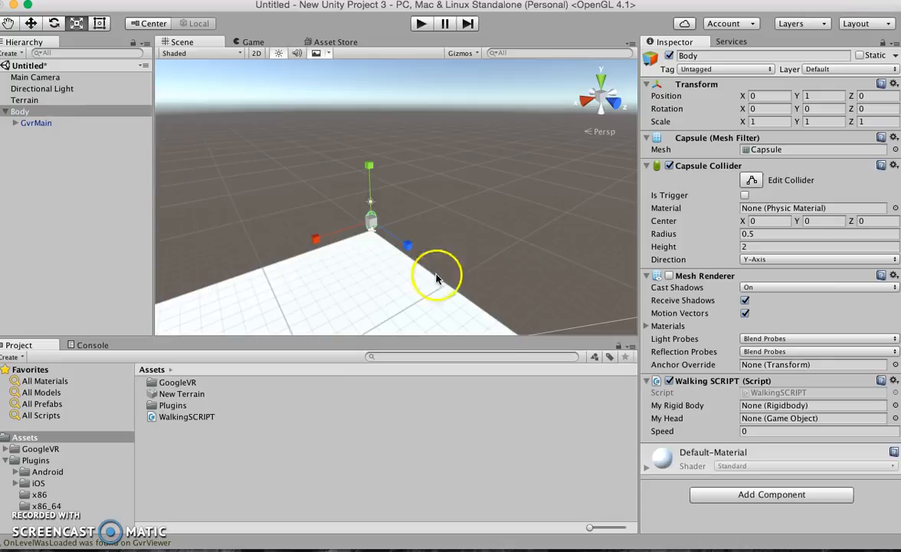
Add a physics Rigidbody component to the Body object and turn off its Use Gravity option.
click(701, 407)
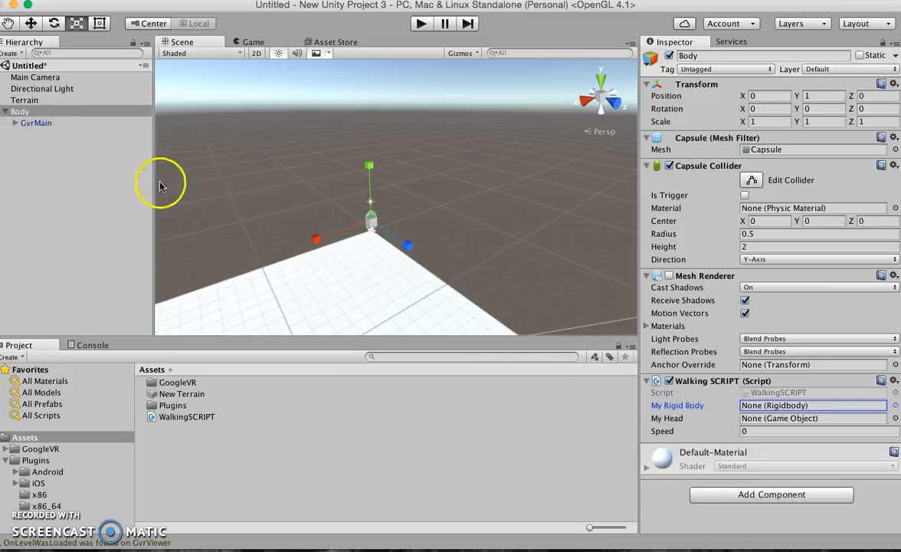
click(44, 112)
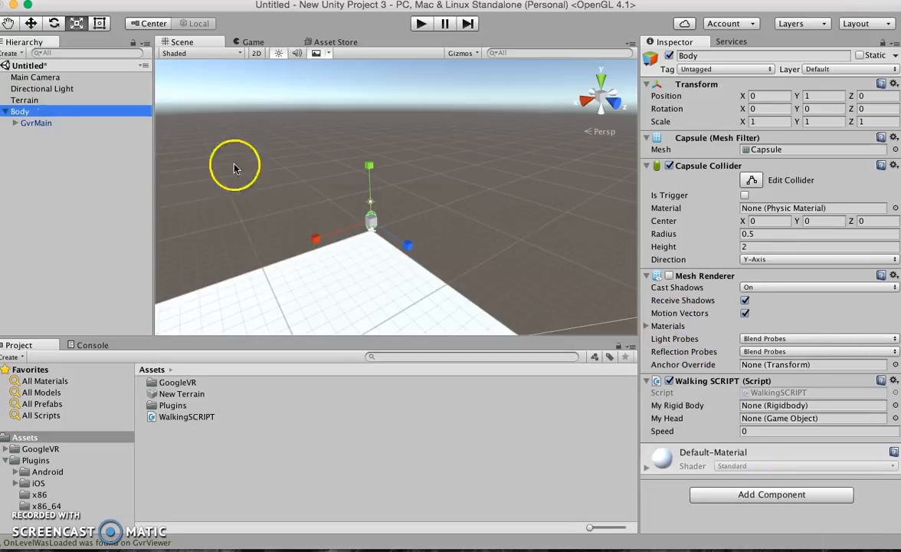
click(34, 162)
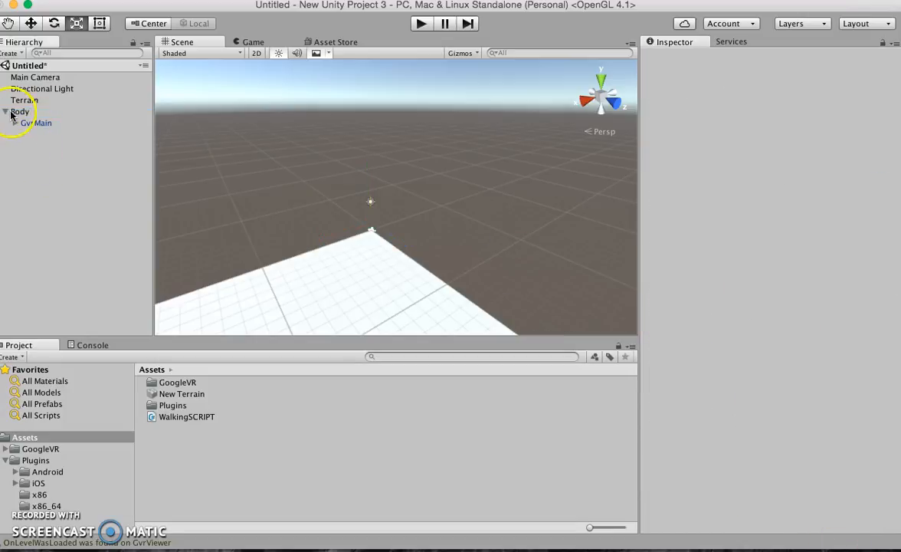
click(19, 112)
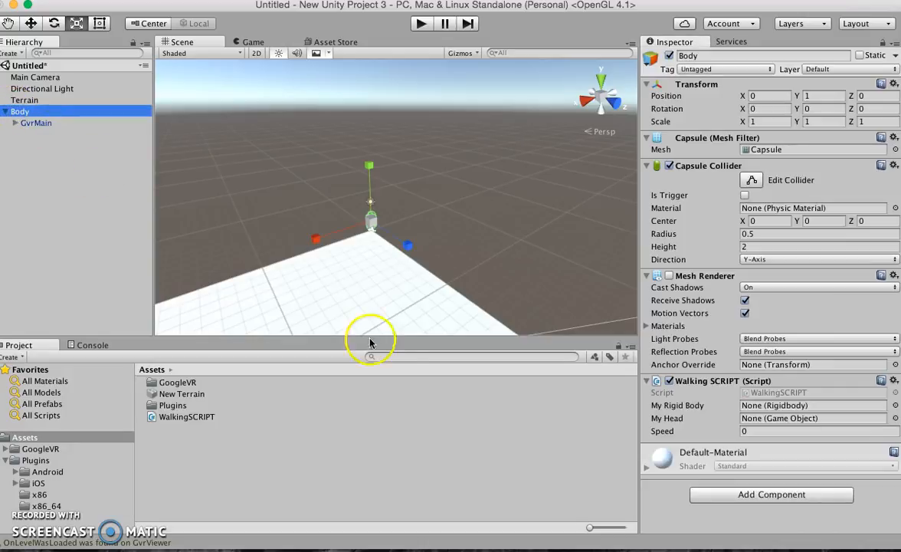
click(743, 501)
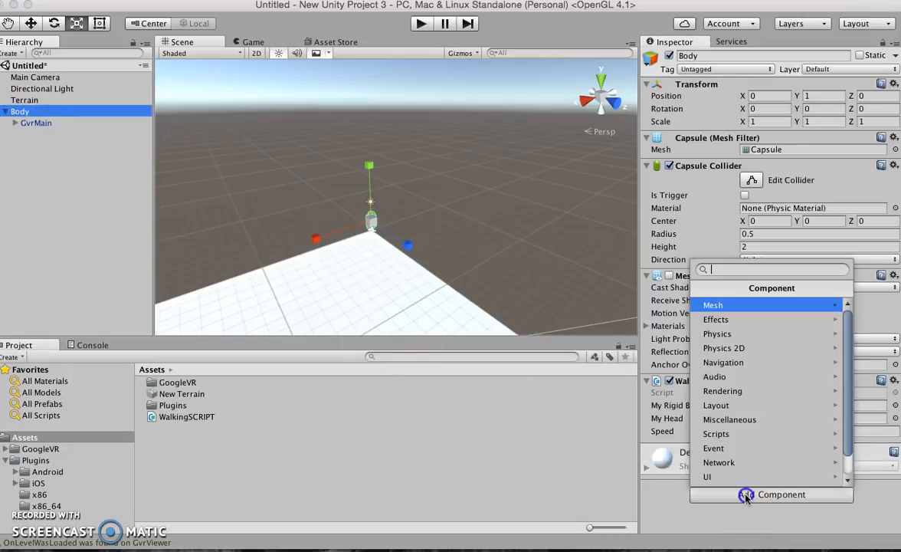
click(728, 334)
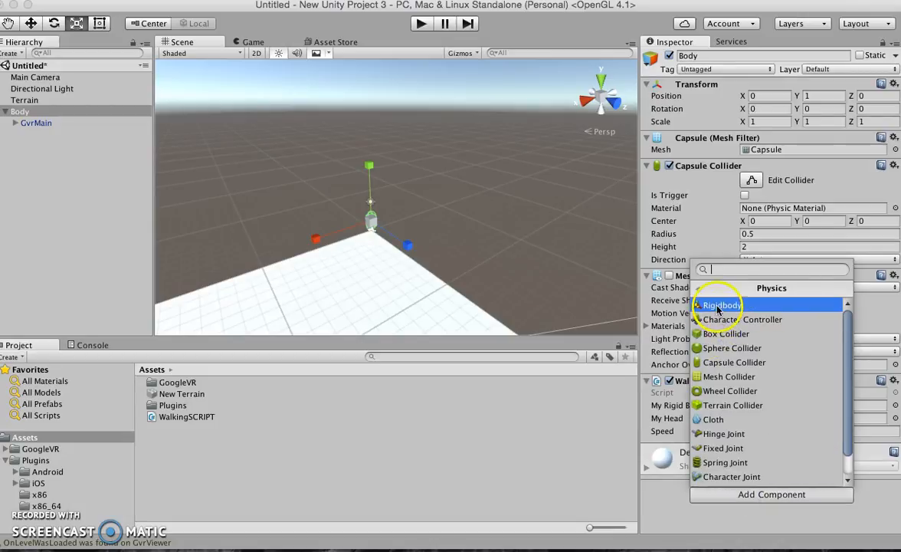
click(720, 305)
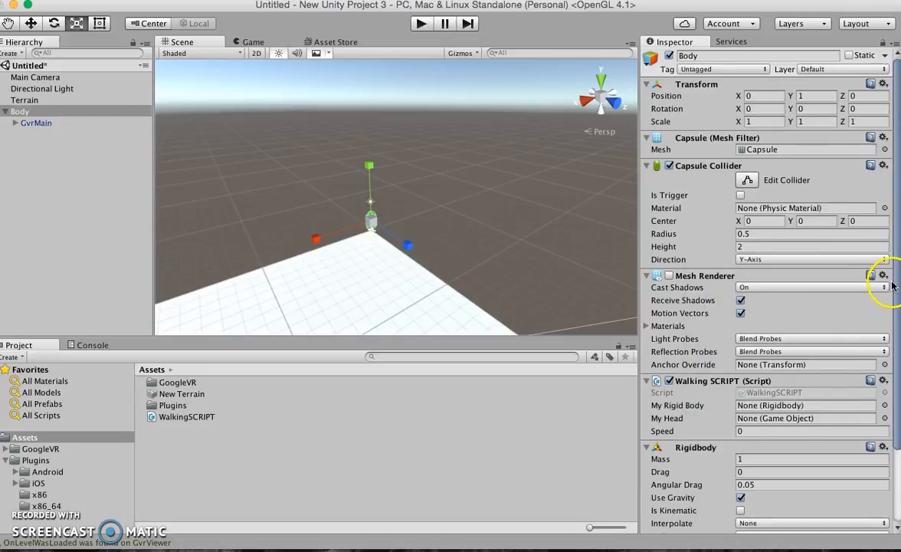
drag(896, 284, 898, 366)
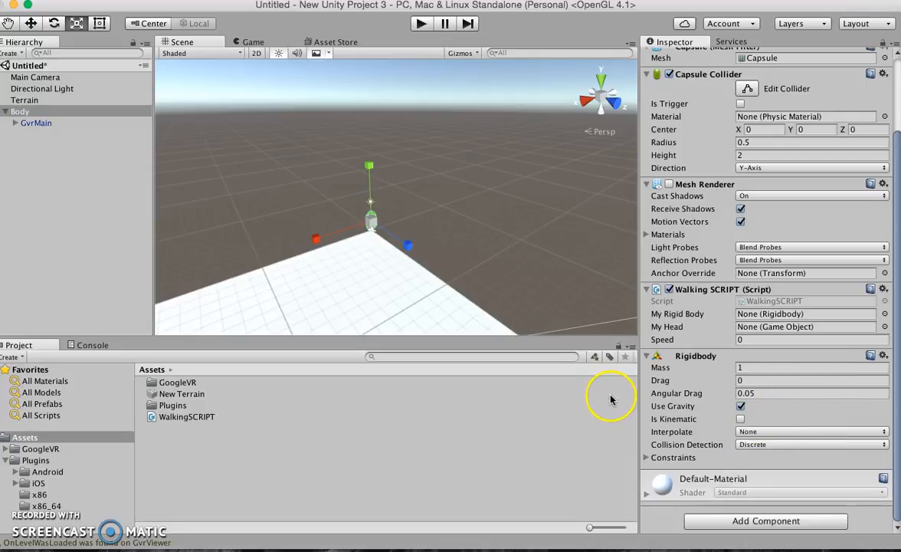
click(741, 406)
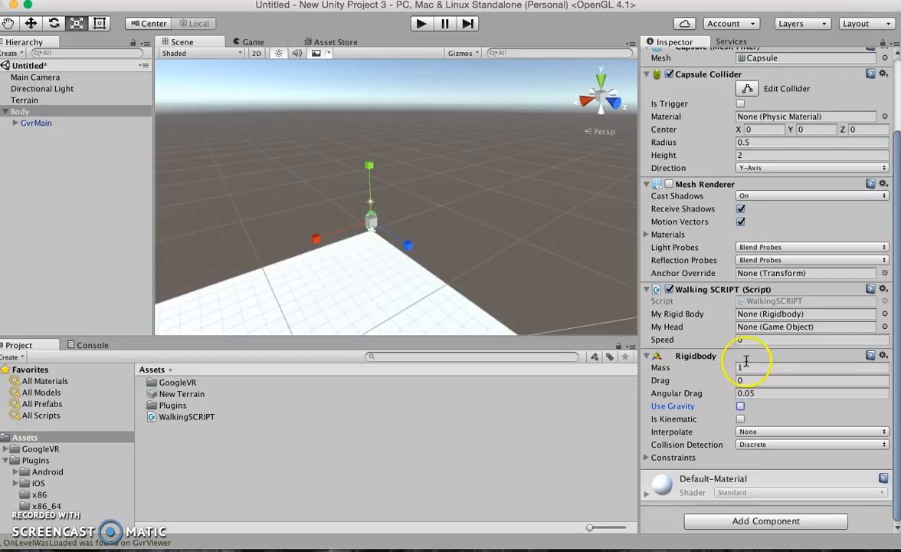
Expand GvrMain and assign the Body object to the walking script's My Rigid Body reference.
click(38, 120)
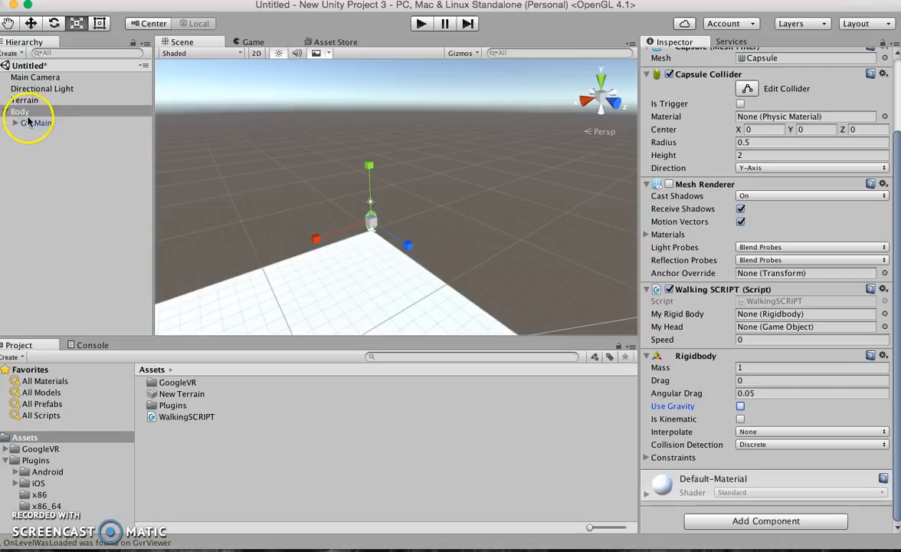
click(15, 123)
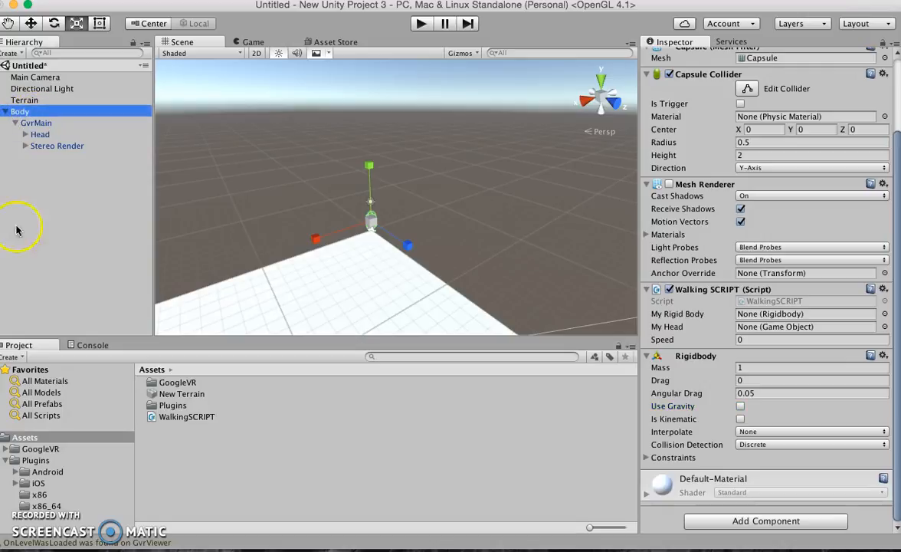
click(21, 549)
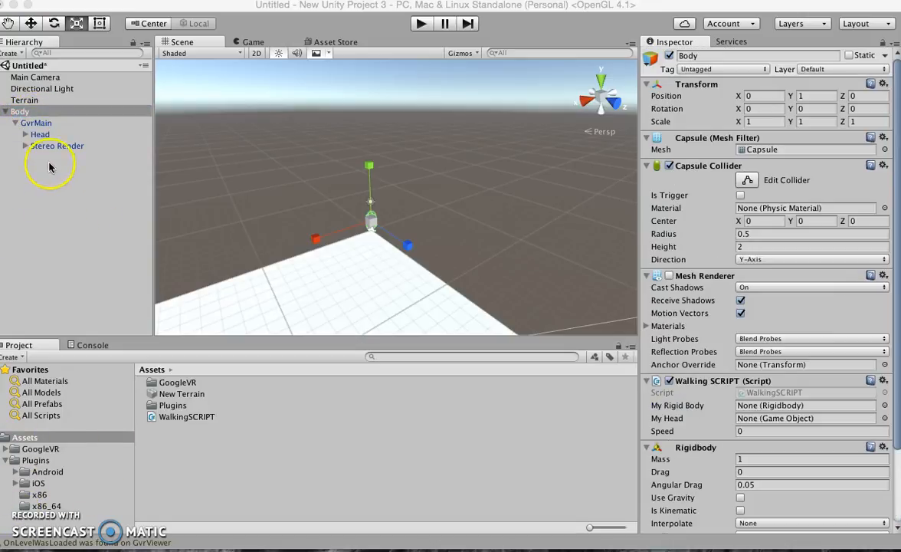
drag(16, 113, 763, 409)
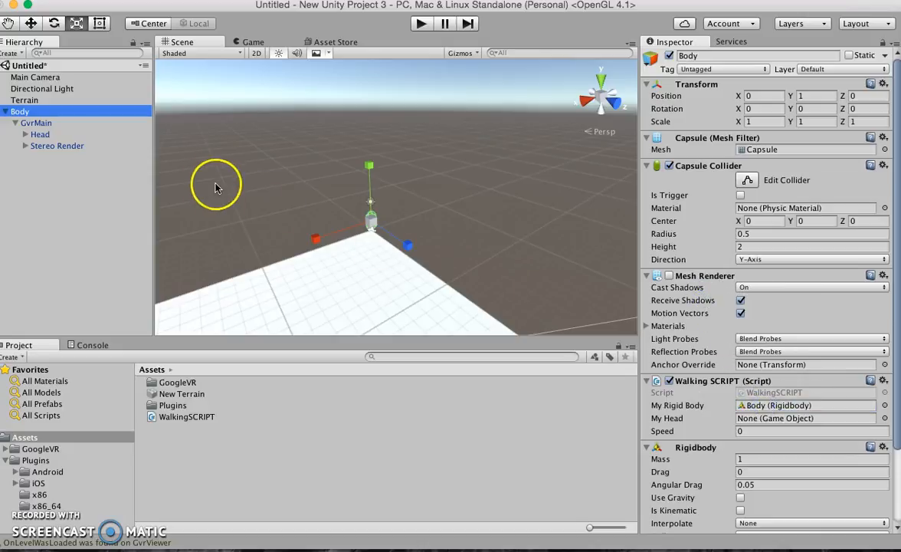
Assign GvrMain's Head object to the My Head reference of Body's walking script and check the link.
click(34, 135)
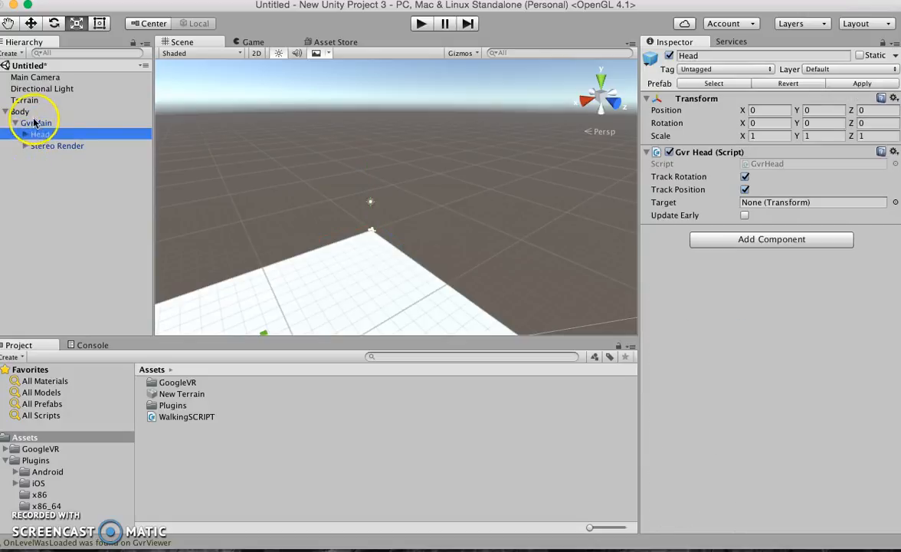
click(23, 112)
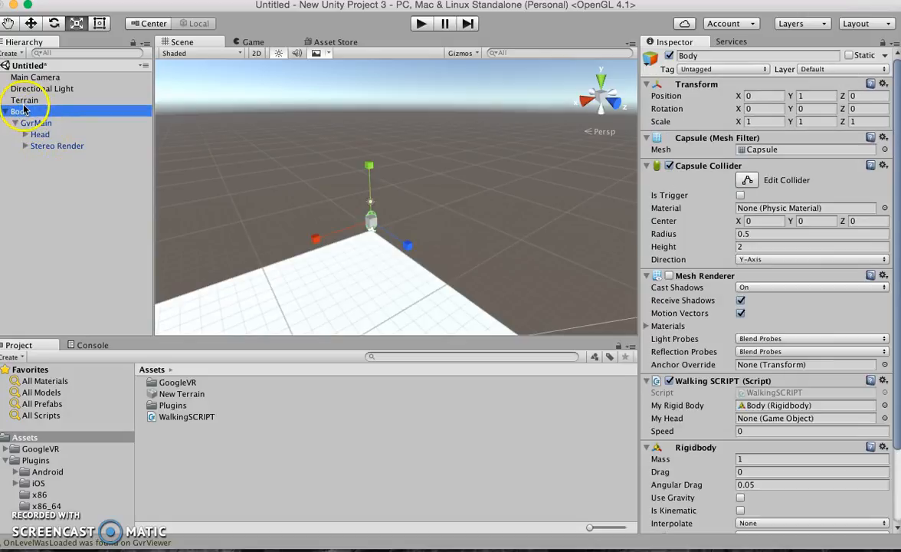
drag(42, 138, 743, 412)
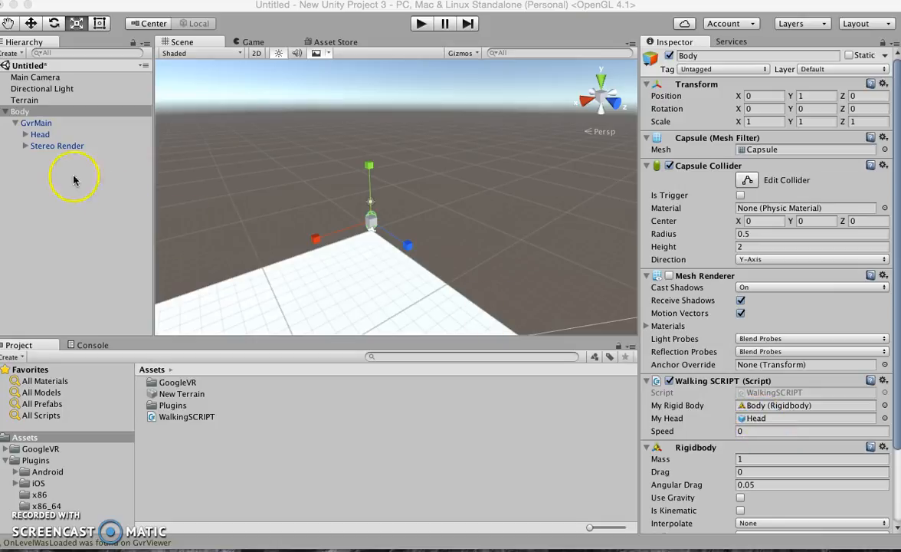
click(38, 134)
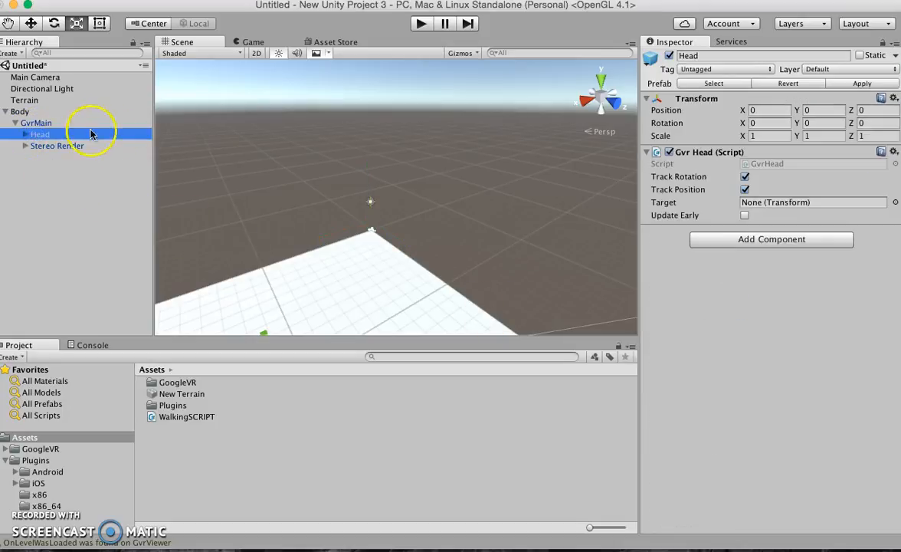
click(15, 112)
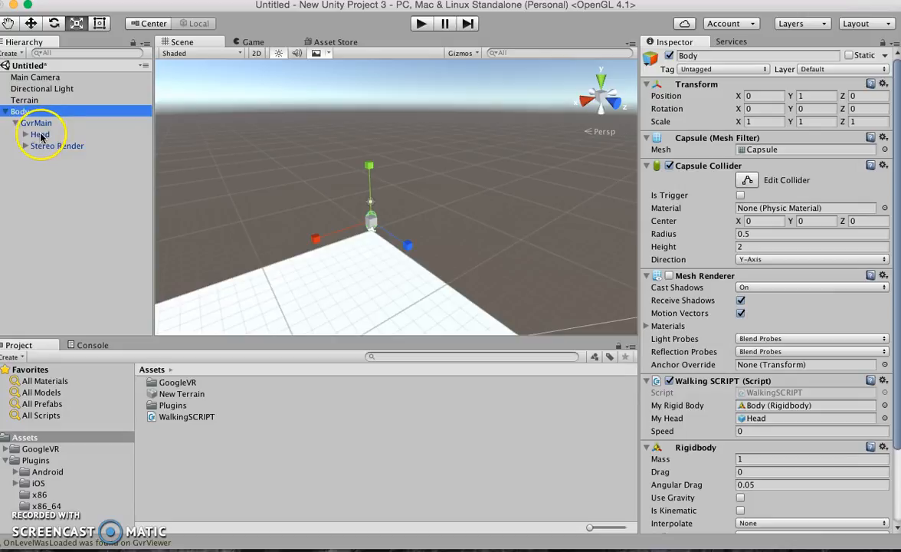
click(773, 418)
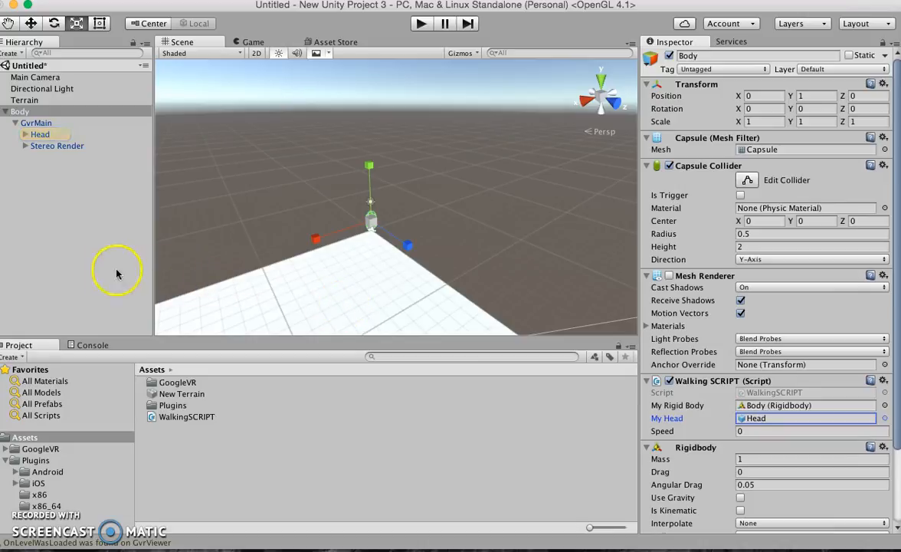
click(70, 255)
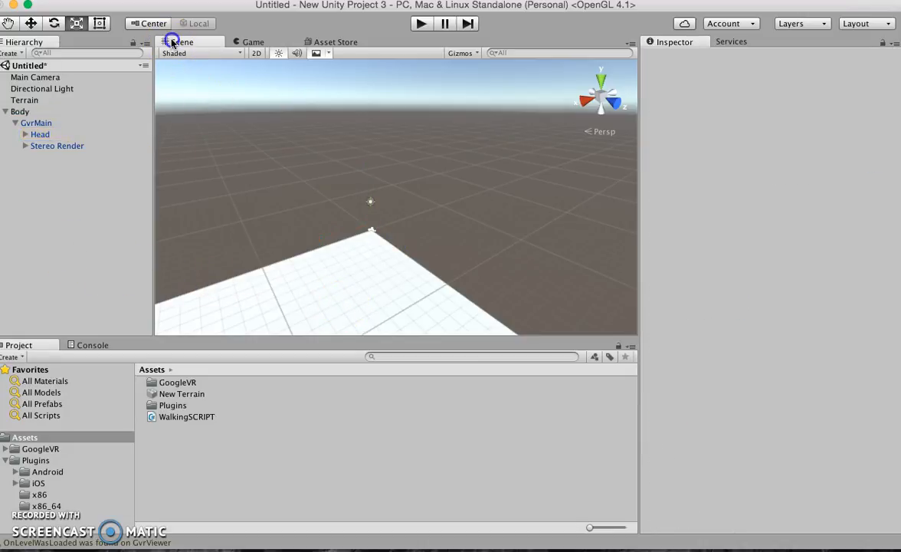
Run the scene in the Game view to test walking and looking around, and stop playback.
right_drag(492, 227, 224, 234)
right_drag(487, 243, 221, 221)
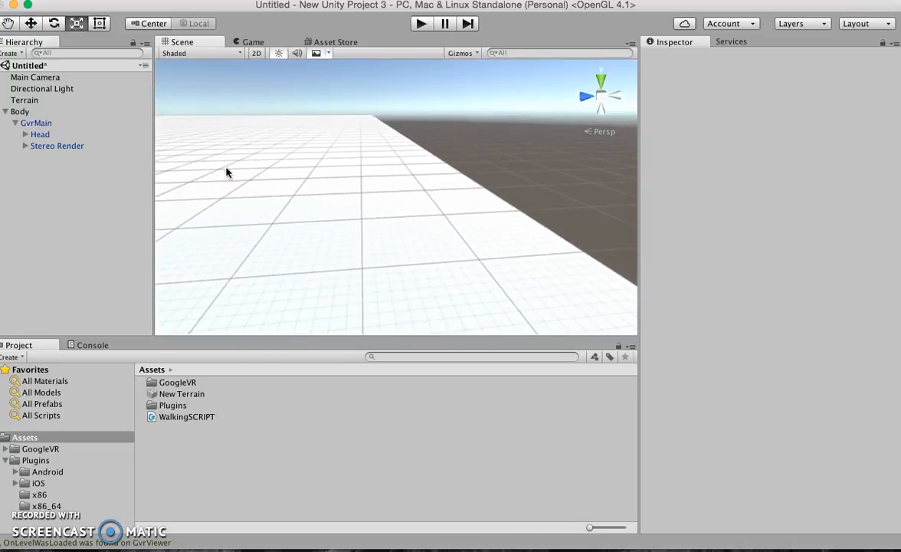
click(245, 44)
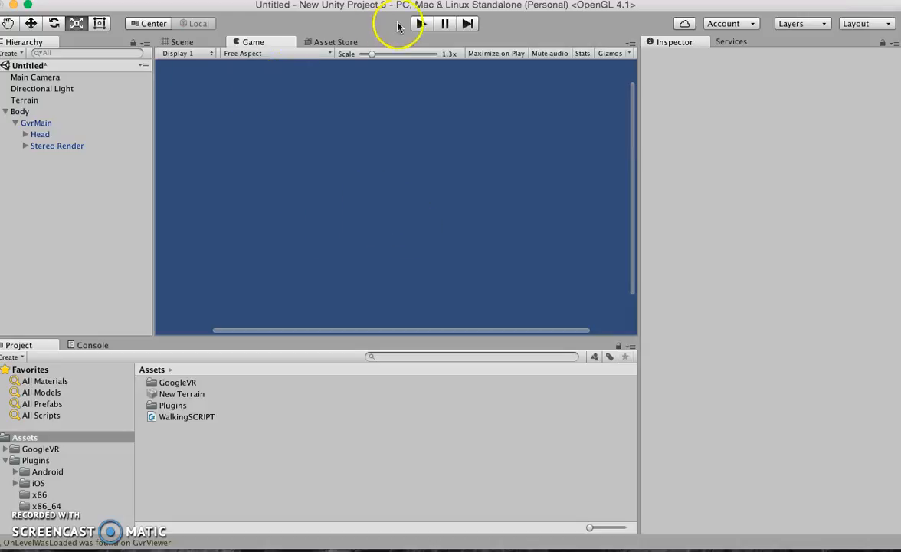
click(422, 24)
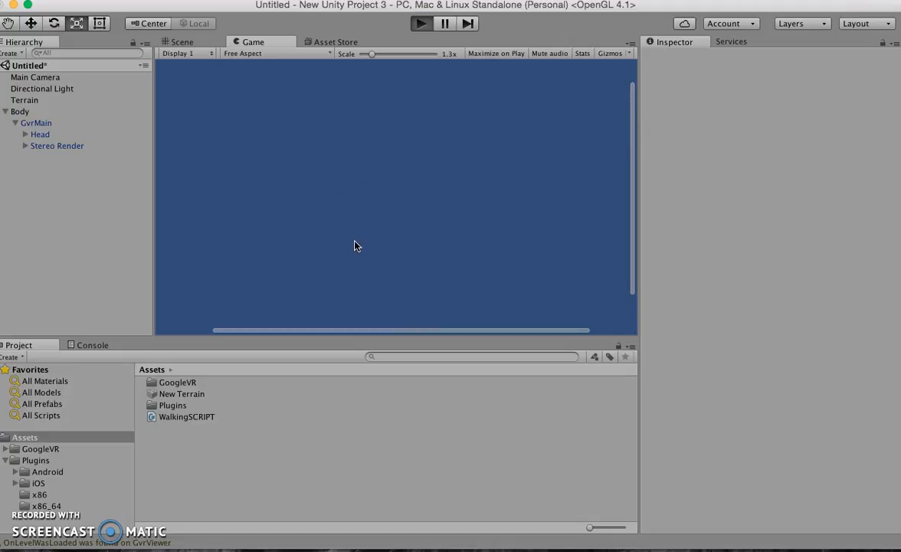
click(403, 316)
click(369, 250)
click(373, 263)
click(462, 261)
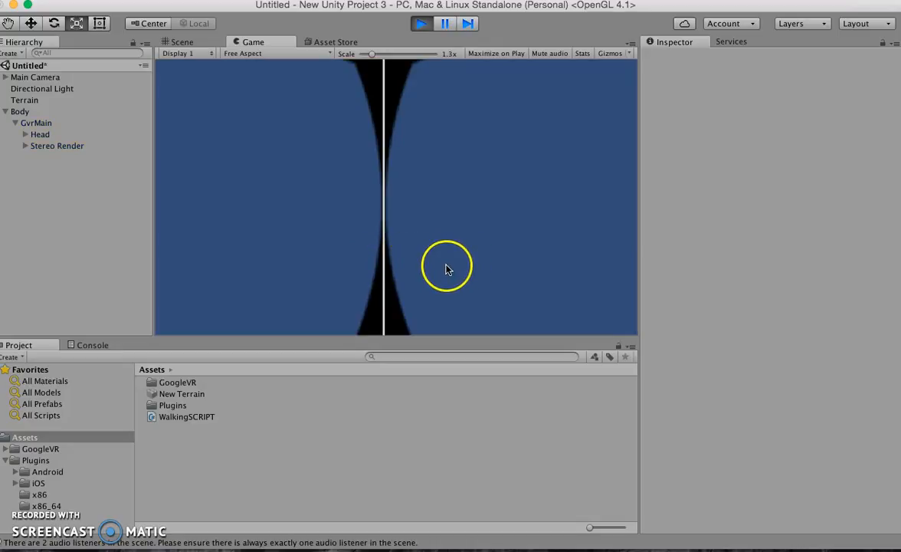
key(alt)
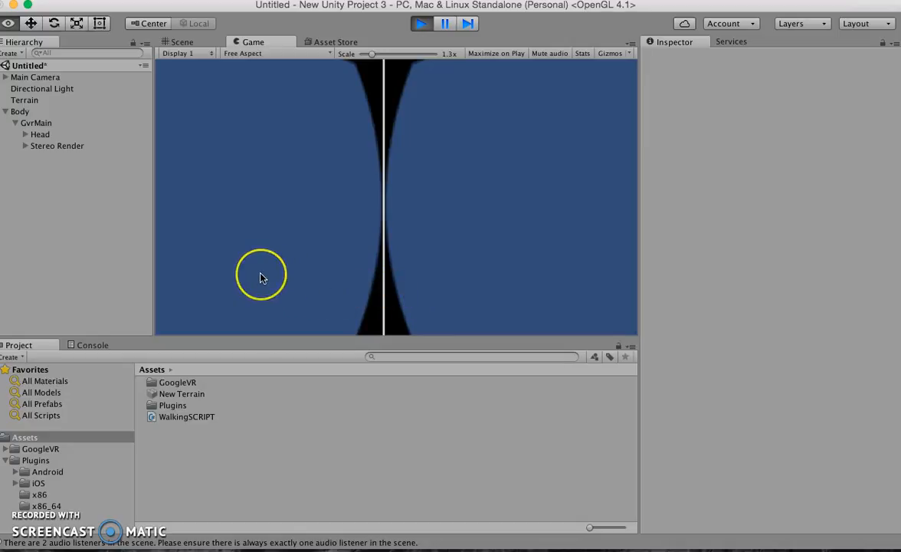
key(alt)
key(alt)
click(421, 23)
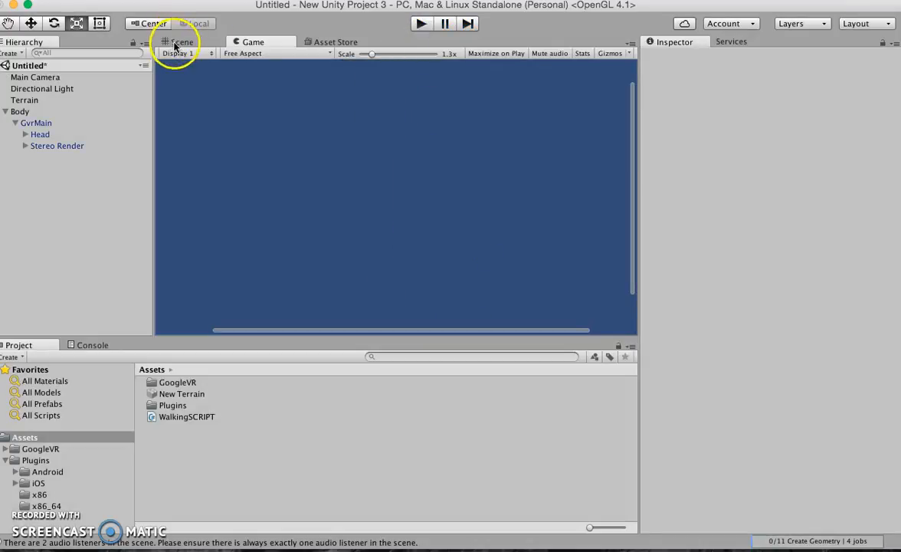
Return to the Scene view and look through the 3D objects available for creation without adding one.
click(177, 43)
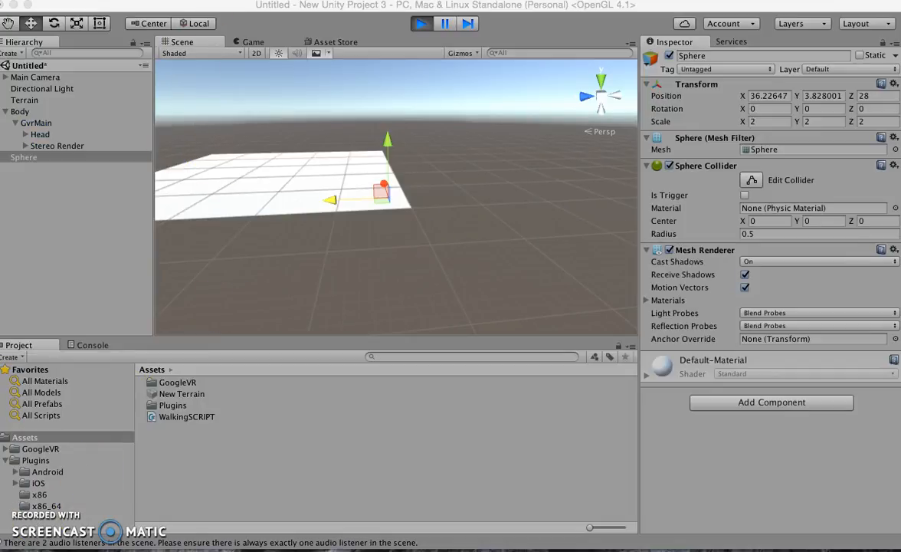
click(161, 545)
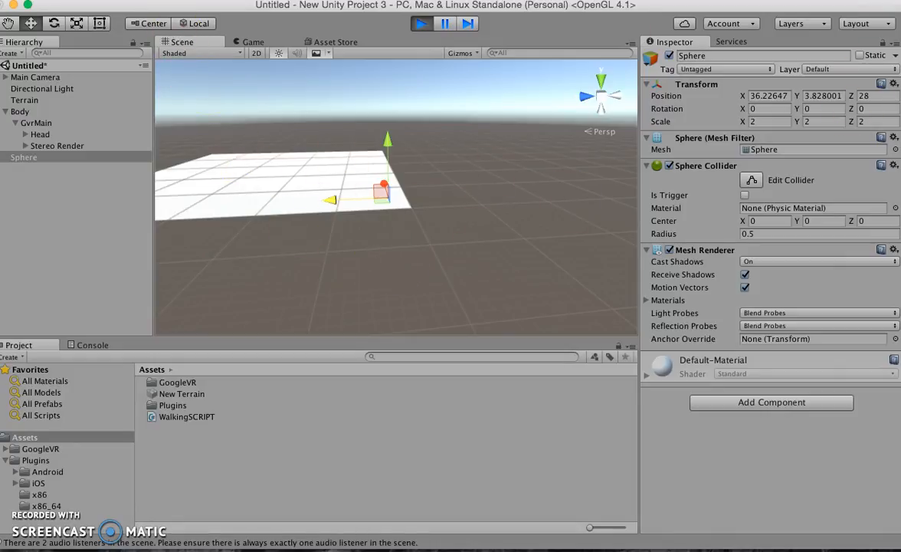
click(190, 0)
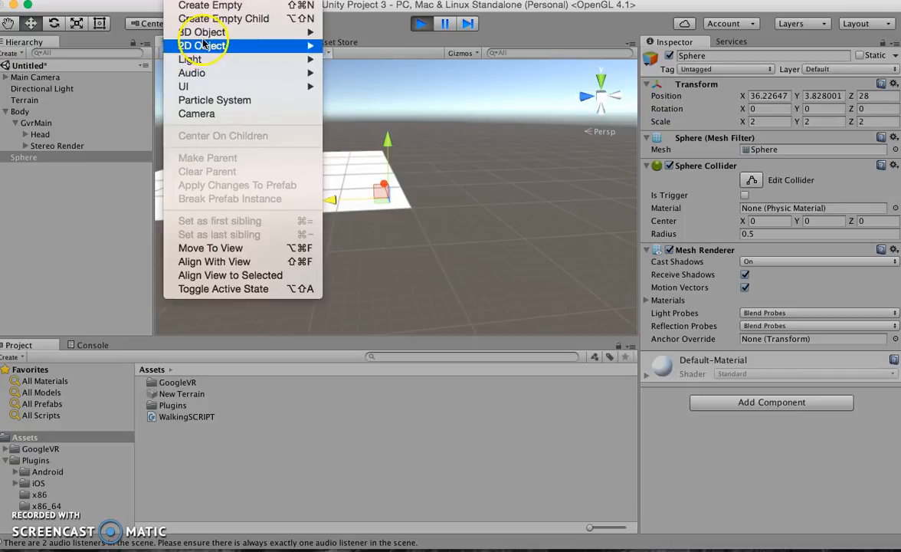
mouse_move(201, 33)
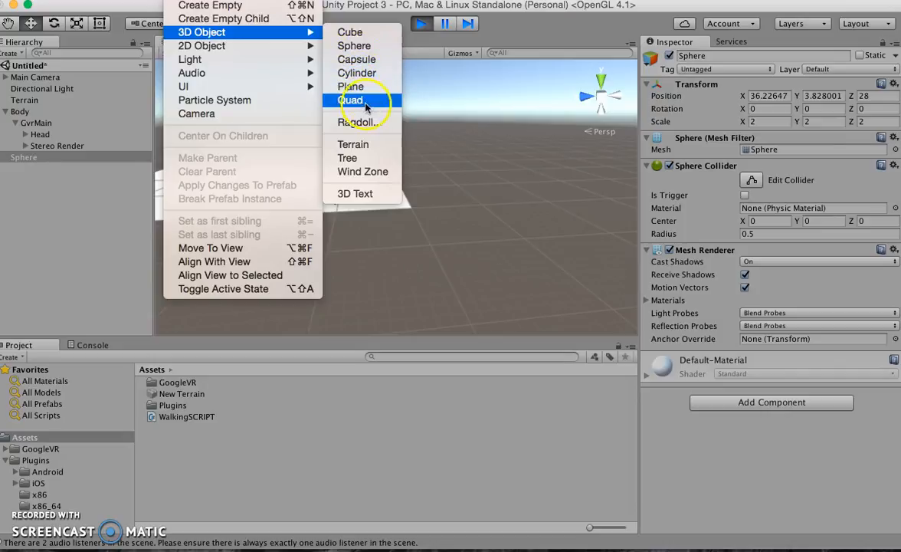
click(475, 36)
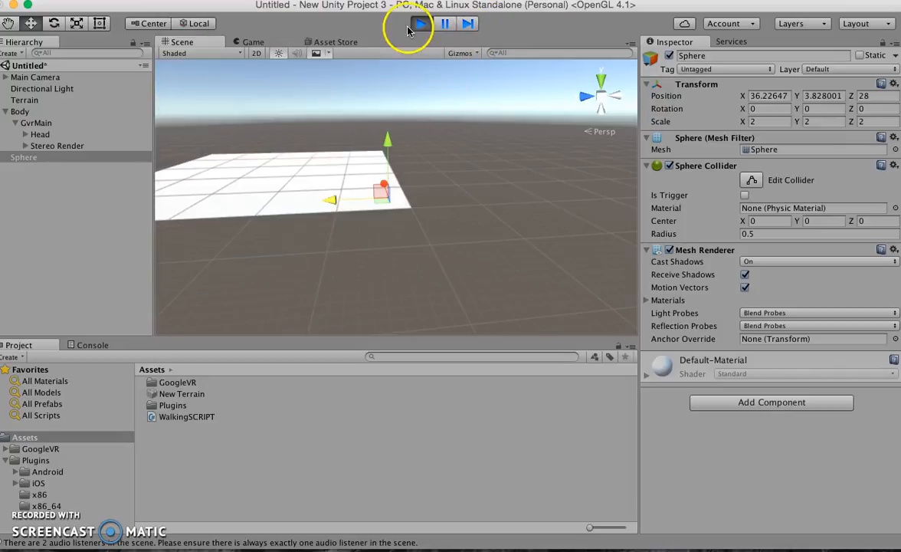
Test looking around and walking toward the sphere in the running game, and stop playback to return to the Scene view.
click(243, 41)
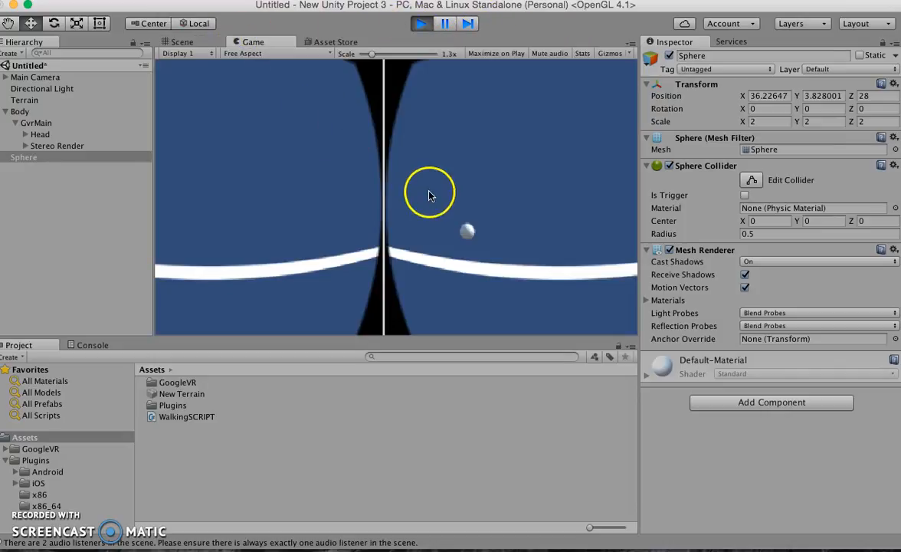
mouse_move(414, 200)
alt+mouse_down()
mouse_move(388, 204)
mouse_move(403, 203)
mouse_move(391, 206)
mouse_move(399, 213)
mouse_move(385, 226)
mouse_move(396, 198)
mouse_move(408, 210)
alt+mouse_up()
alt+drag(389, 216, 345, 183)
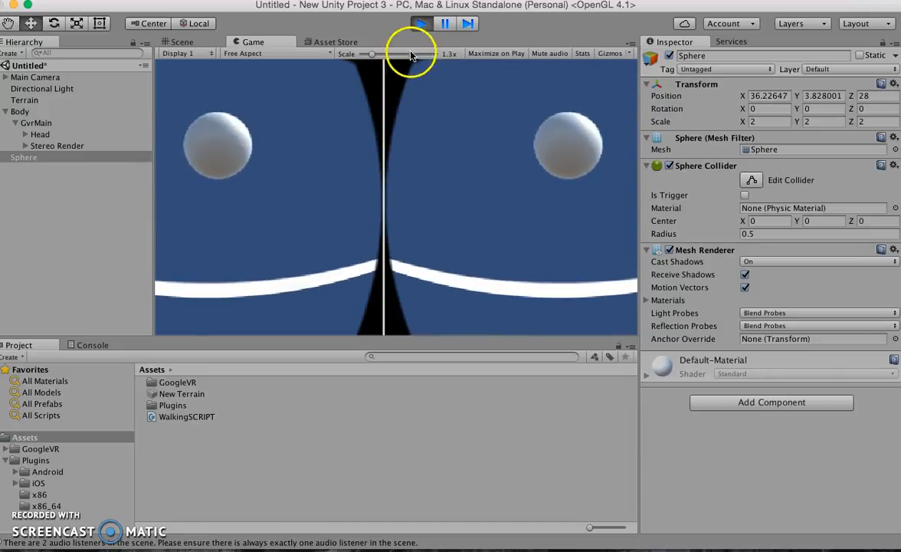
click(420, 23)
click(183, 42)
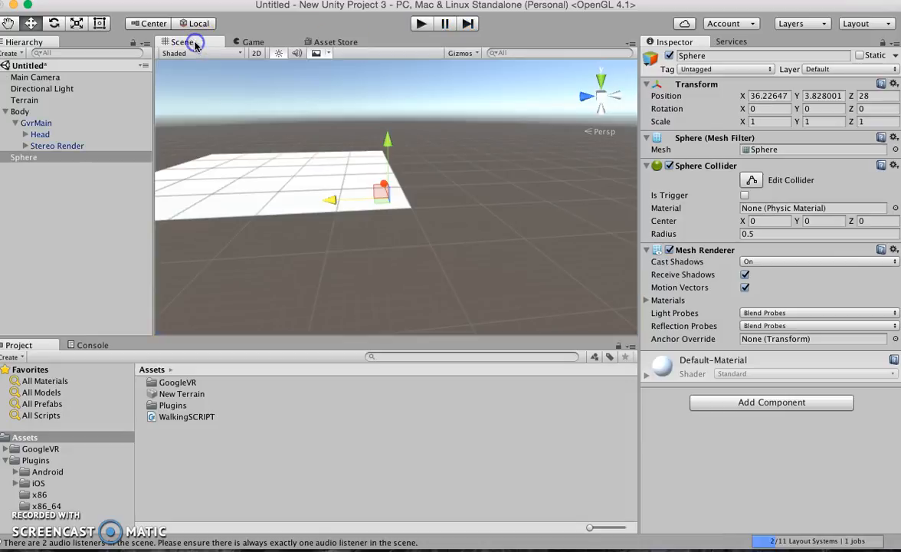